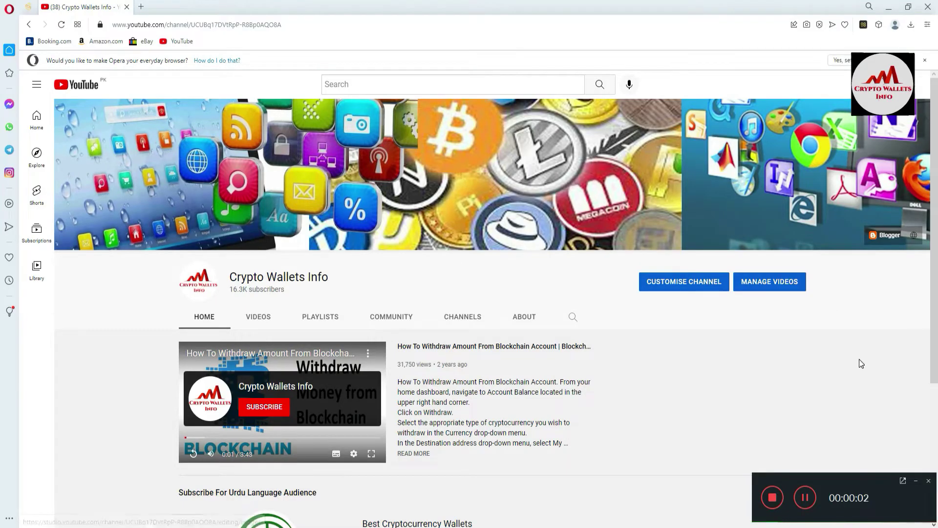
Step: Open the Coin98 wallet extension from the browser toolbar
{"action": "left_click", "coordinate": [915, 480]}
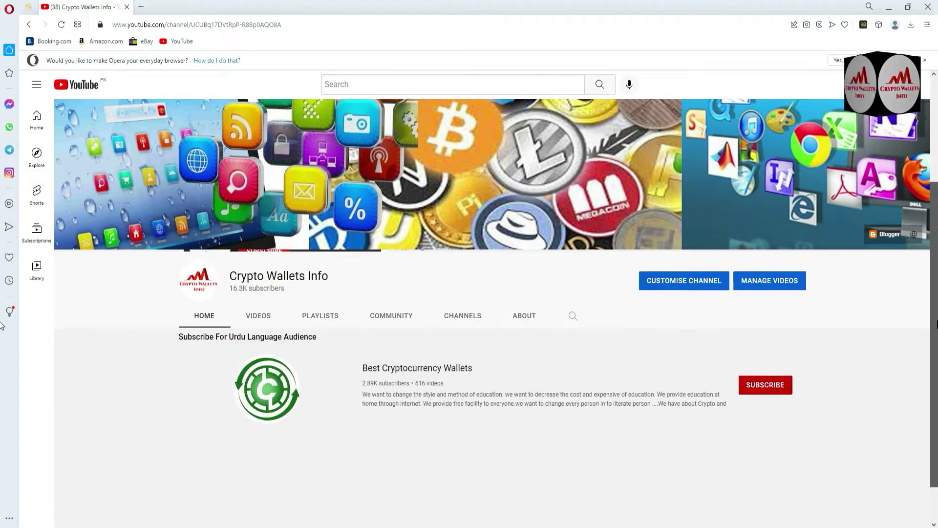
{"action": "scroll", "coordinate": [1, 325], "scroll_direction": "down", "scroll_amount": 3}
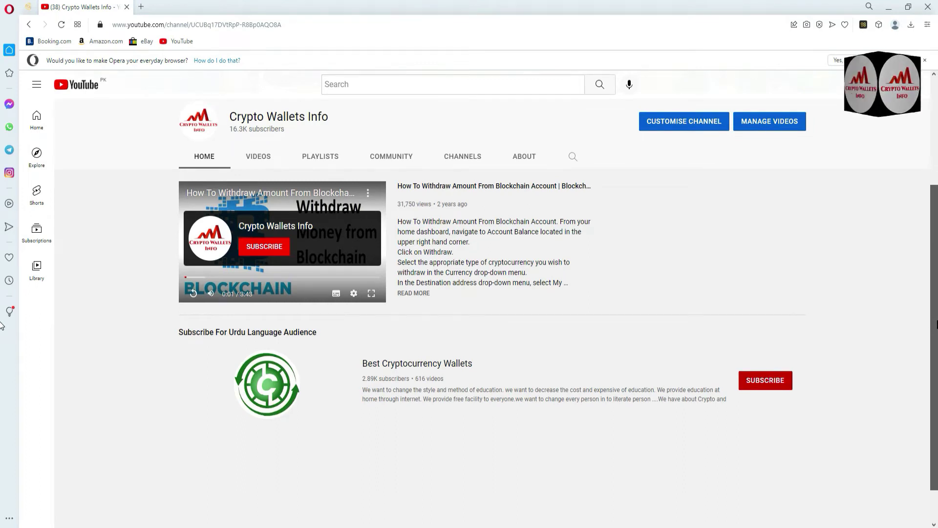
{"action": "scroll", "coordinate": [1, 325], "scroll_direction": "up", "scroll_amount": 2}
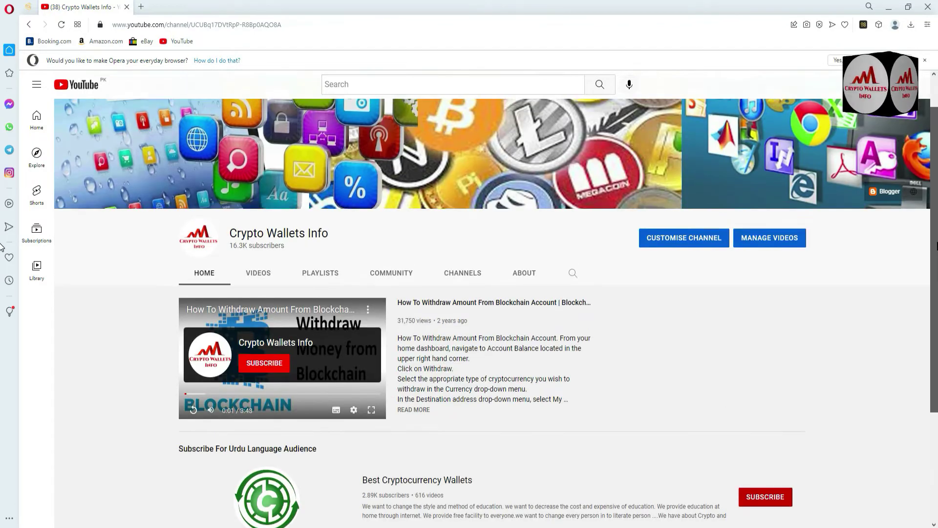
{"action": "scroll", "coordinate": [2, 244], "scroll_direction": "up", "scroll_amount": 1}
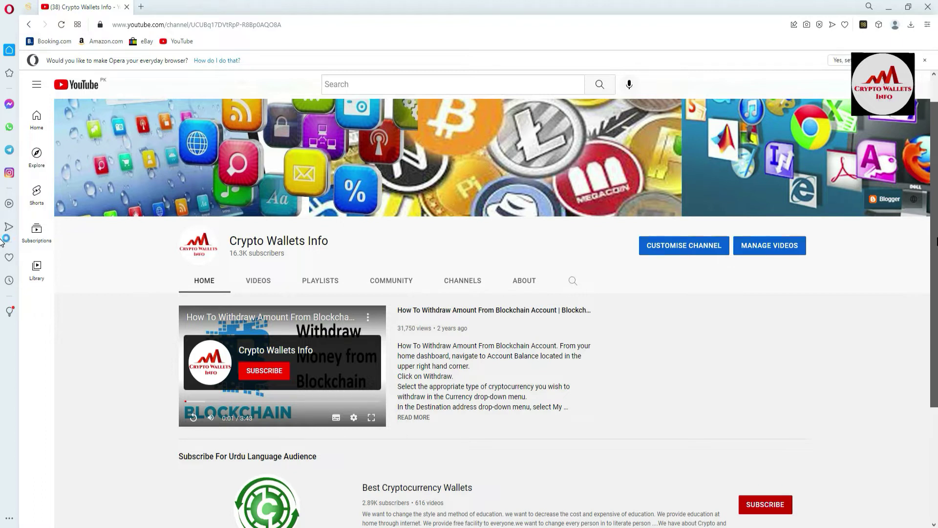
{"action": "left_click", "coordinate": [861, 31]}
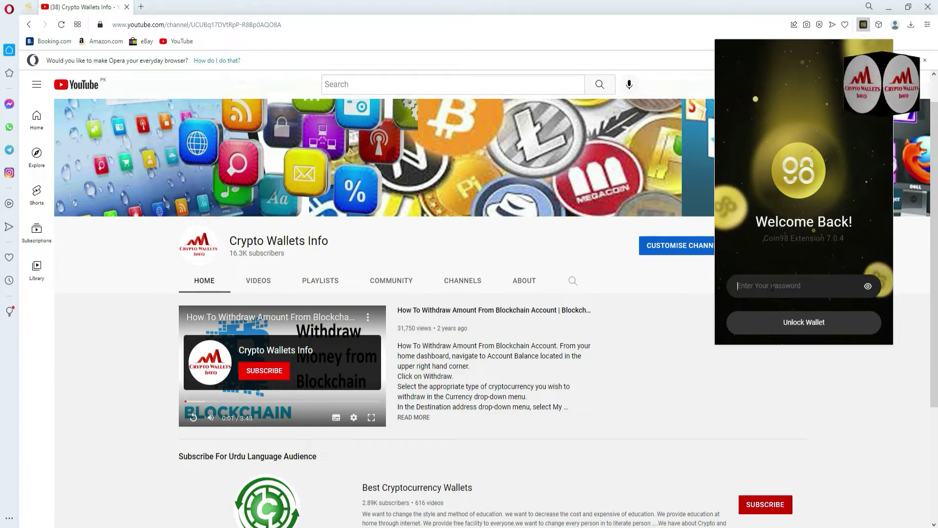
Step: Unlock the wallet with its password to reach the token dashboard
{"action": "type", "text": "1"}
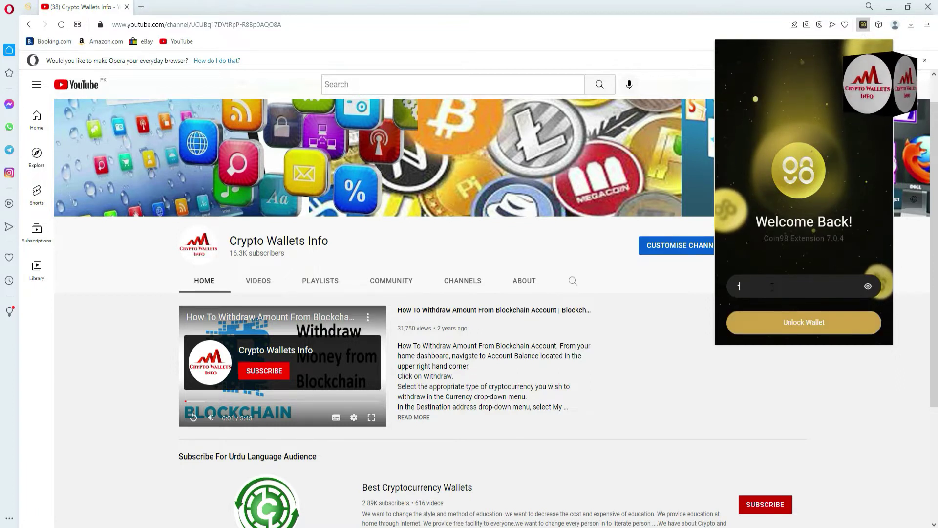
{"action": "type", "text": "234"}
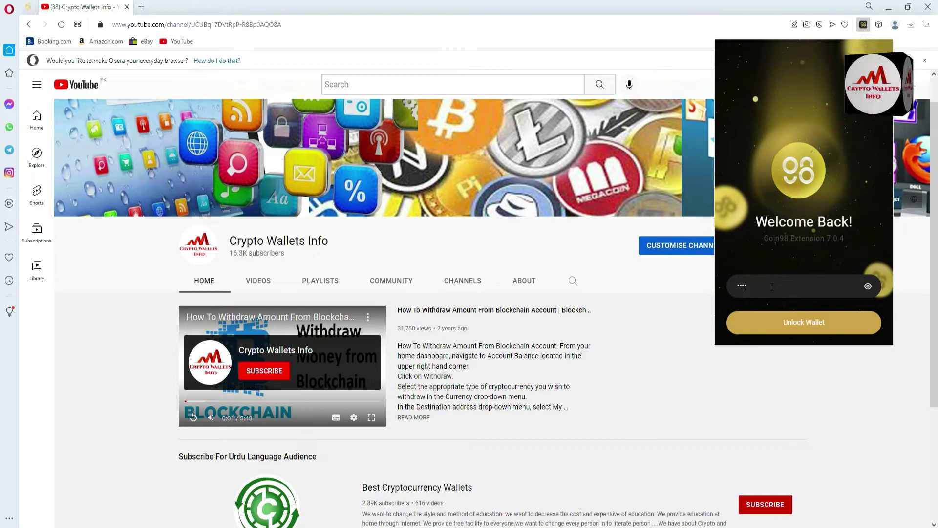
{"action": "type", "text": "5"}
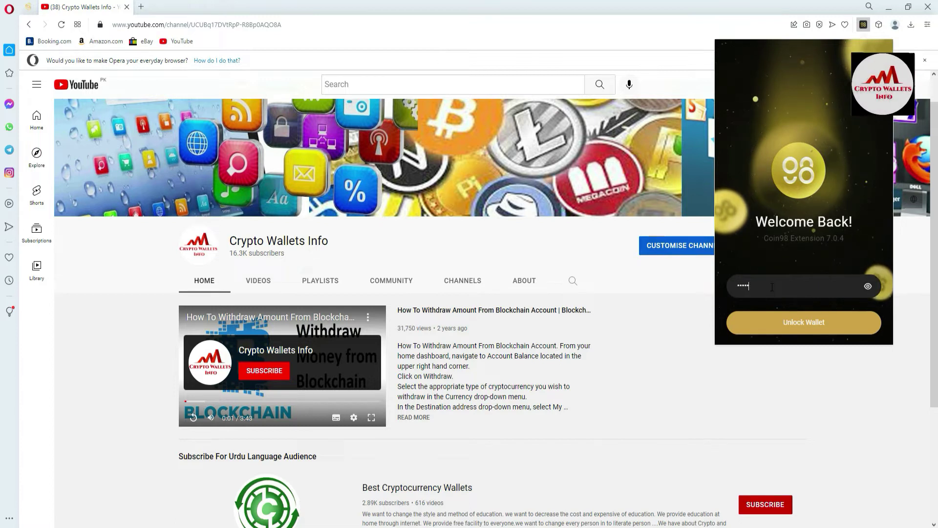
{"action": "key", "text": "BackSpace"}
{"action": "key", "text": "BackSpace"}
{"action": "key", "text": "BackSpace"}
{"action": "key", "text": "BackSpace"}
{"action": "key", "text": "BackSpace"}
{"action": "type", "text": "1234567890123"}
{"action": "left_click", "coordinate": [804, 320]}
{"action": "left_click", "coordinate": [811, 322]}
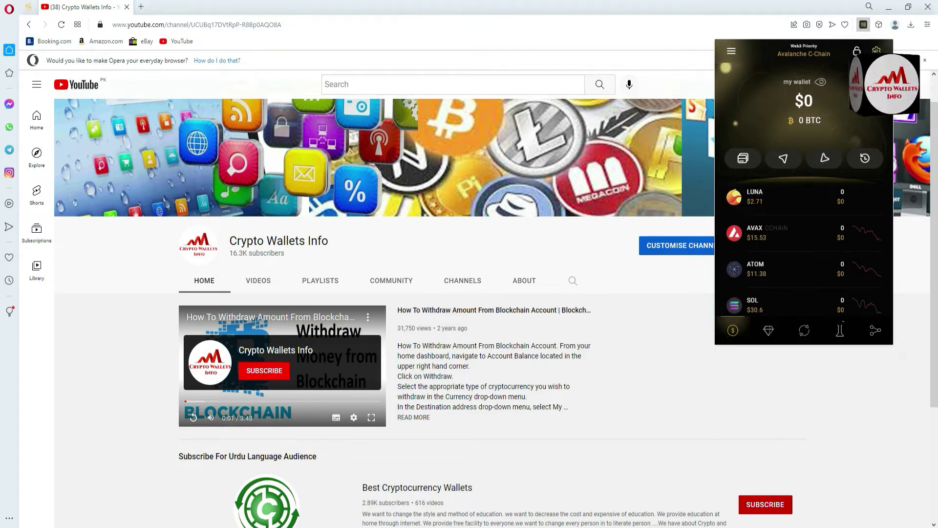
{"action": "left_click", "coordinate": [877, 51]}
Step: Expand Coin98 into a full browser tab and go to wallet management
{"action": "left_click", "coordinate": [779, 75]}
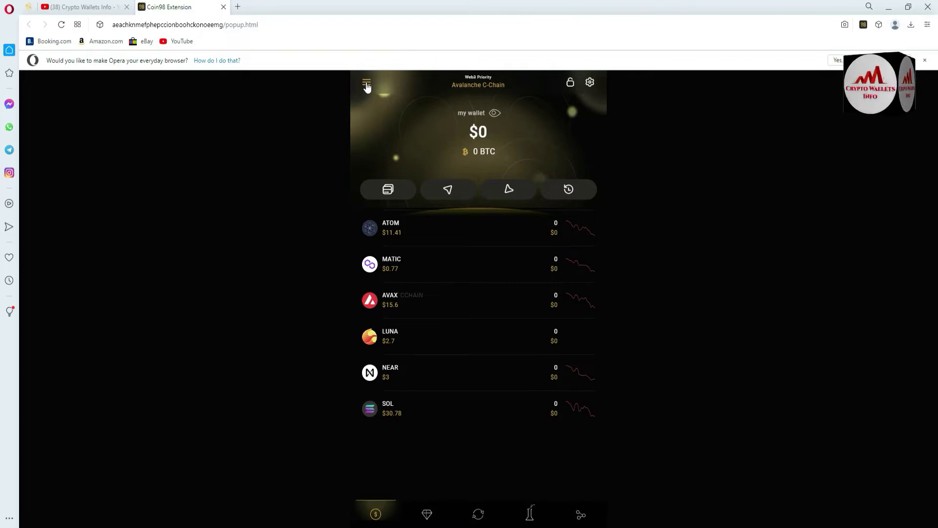
{"action": "left_click", "coordinate": [367, 85]}
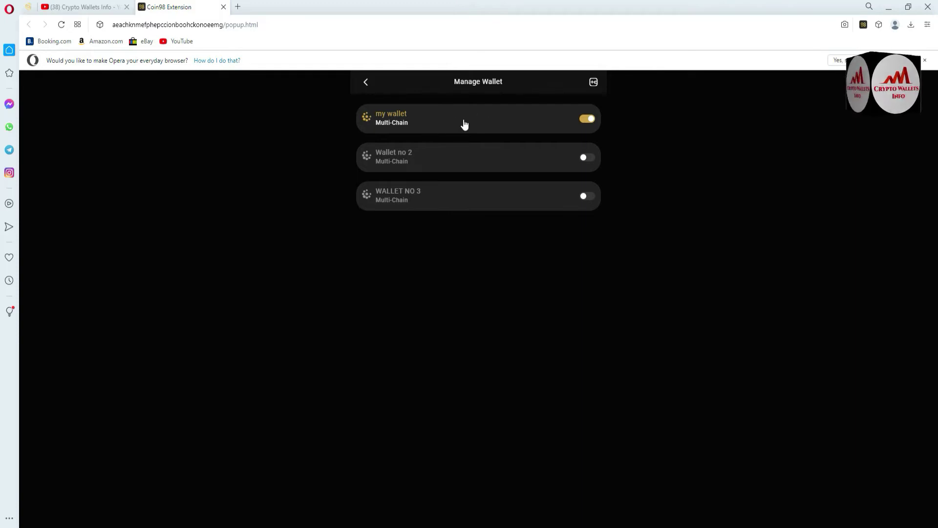
Step: Expand 'my wallet' and bring up the Solana address's options menu
{"action": "left_click", "coordinate": [436, 127]}
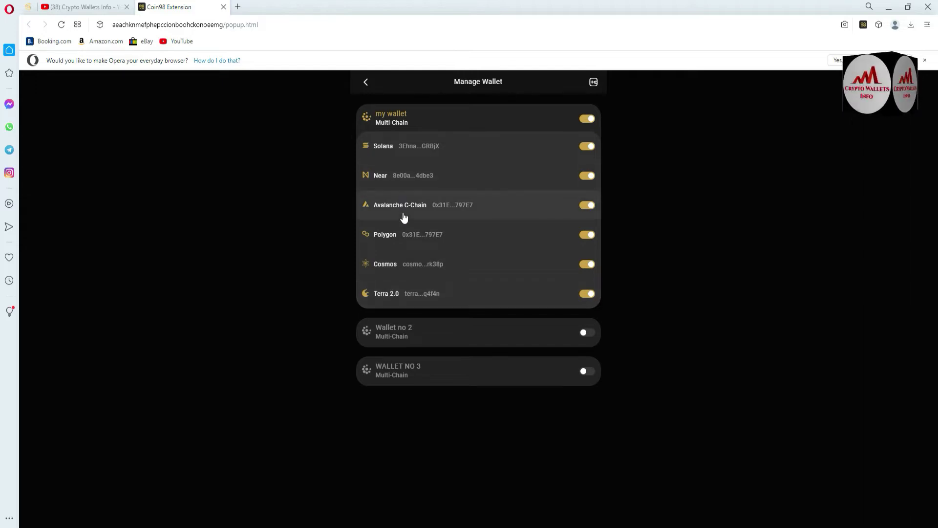
{"action": "left_click", "coordinate": [400, 156]}
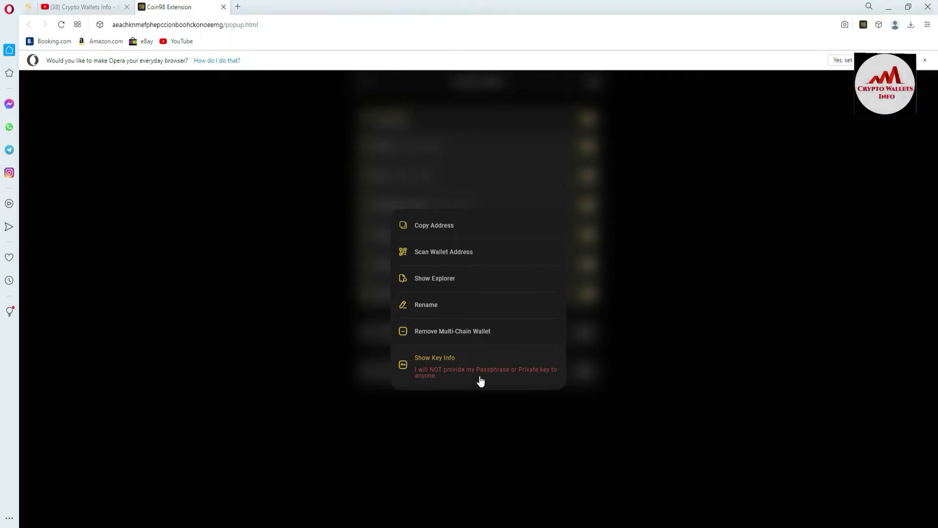
Step: Show the Solana key info, re-entering the wallet password after an invalid-password error
{"action": "left_click", "coordinate": [512, 382]}
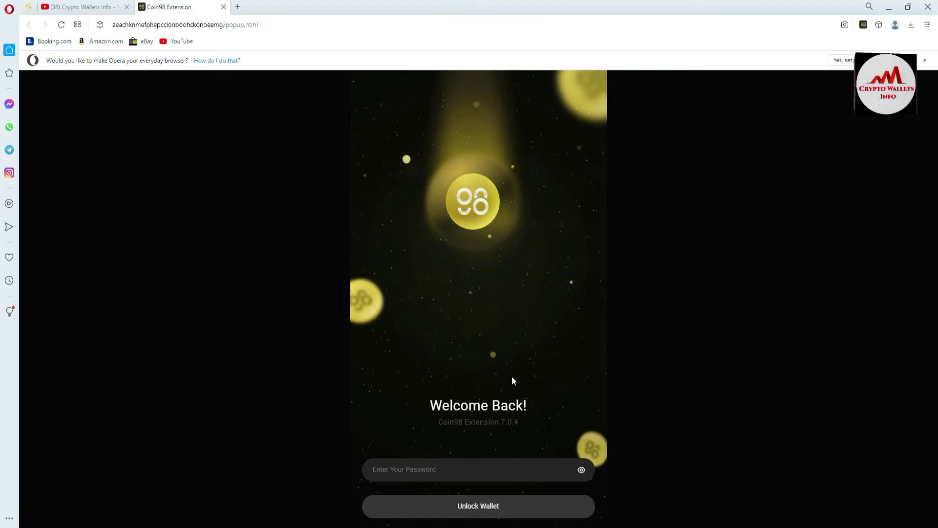
{"action": "left_click", "coordinate": [437, 468]}
{"action": "type", "text": "12345"}
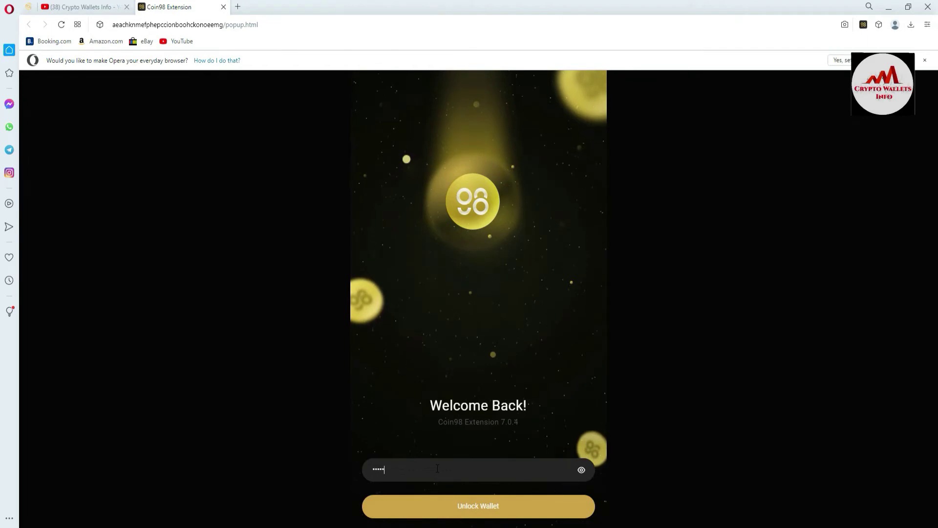
{"action": "type", "text": "67890"}
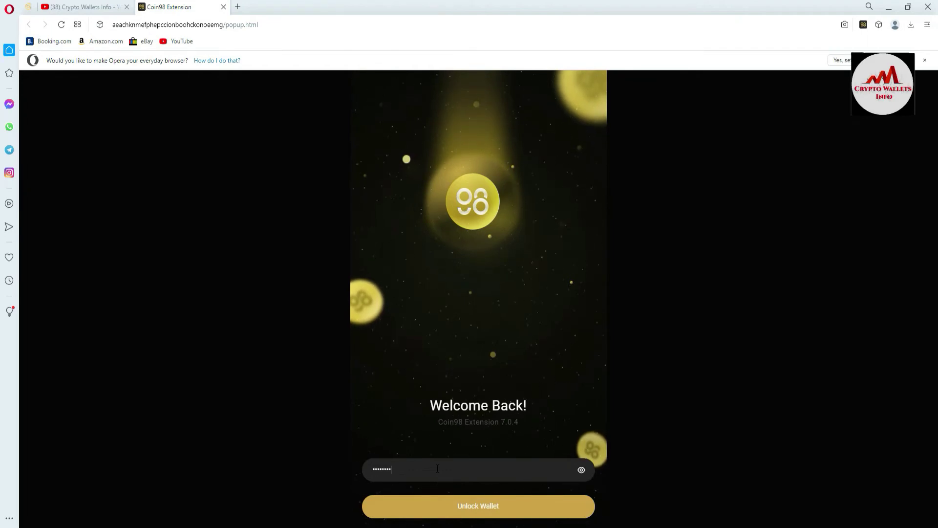
{"action": "type", "text": "1234"}
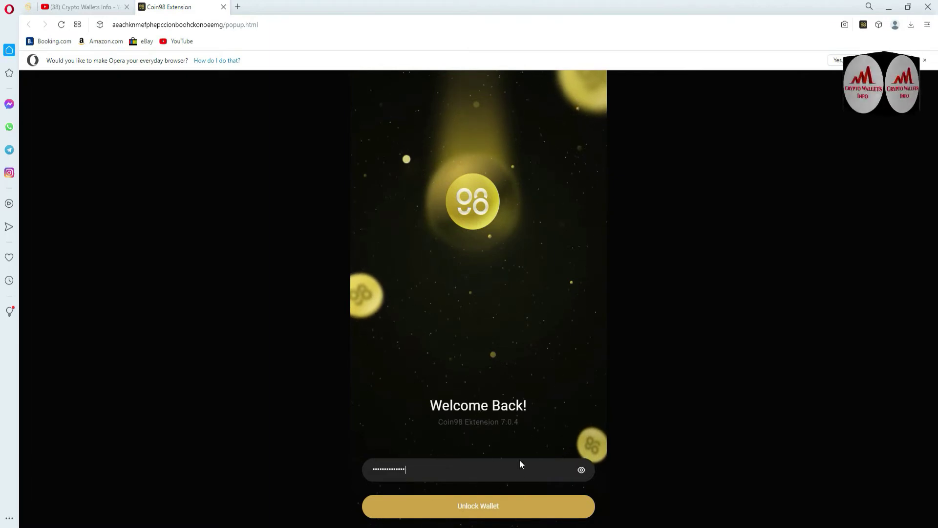
{"action": "left_click", "coordinate": [466, 508]}
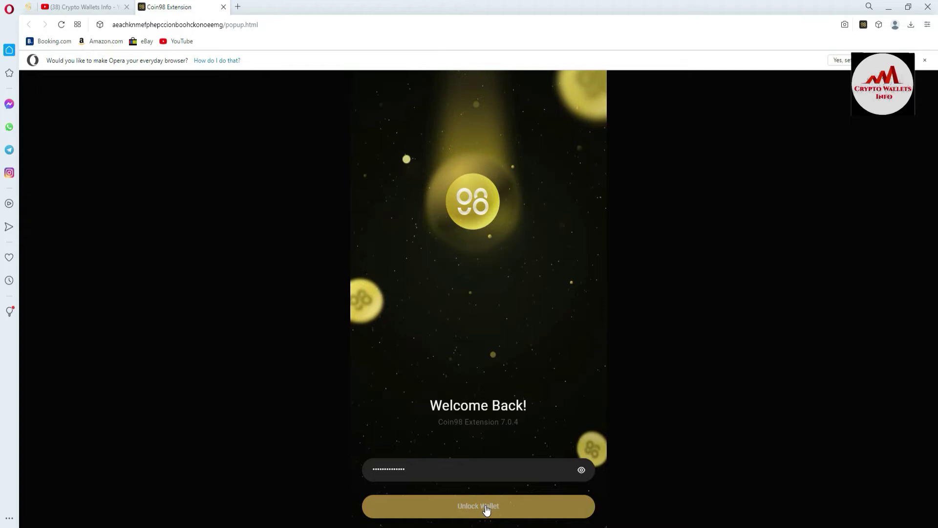
{"action": "left_click", "coordinate": [488, 337]}
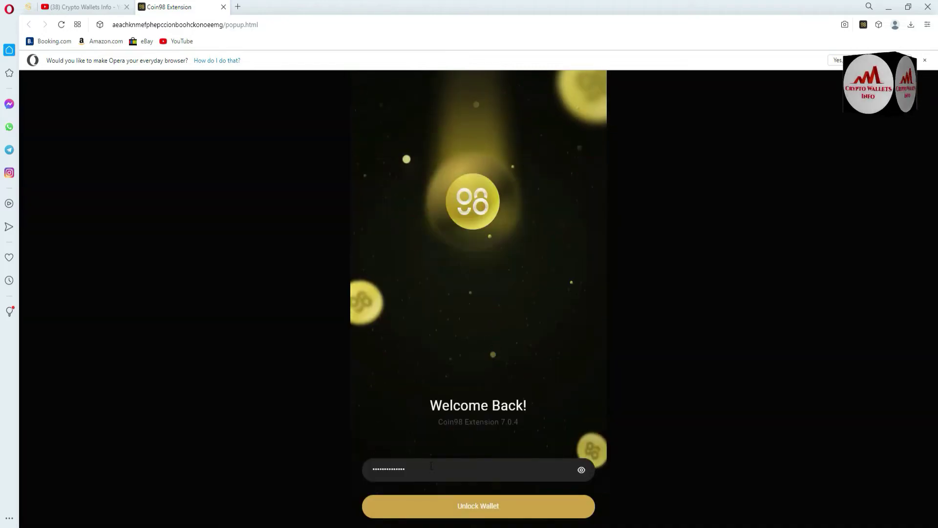
{"action": "left_click_drag", "start_coordinate": [429, 466], "coordinate": [342, 468]}
{"action": "type", "text": "•••"}
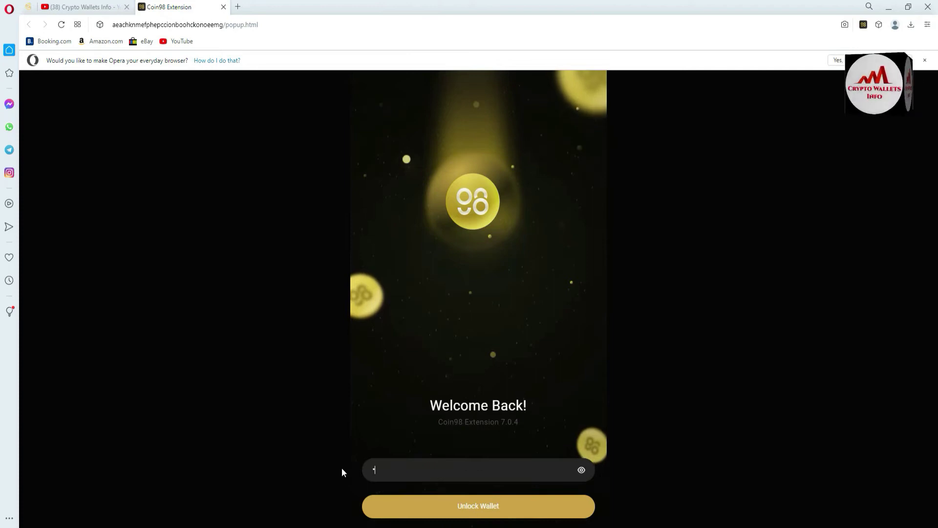
{"action": "type", "text": "•••"}
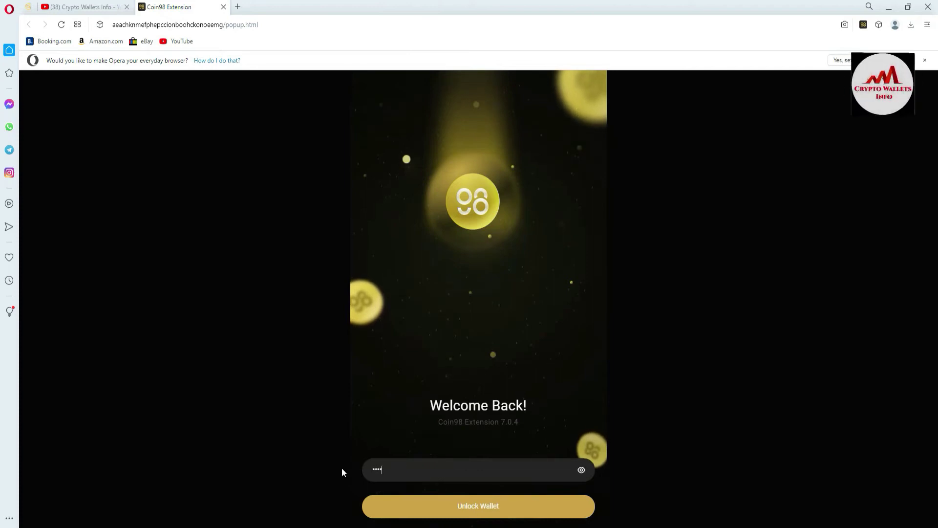
{"action": "type", "text": "•••••"}
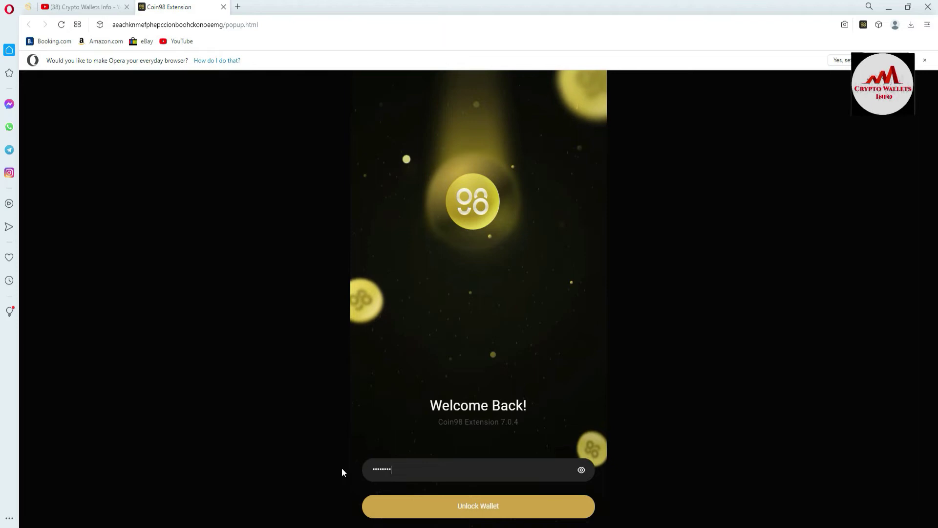
{"action": "type", "text": "•••••"}
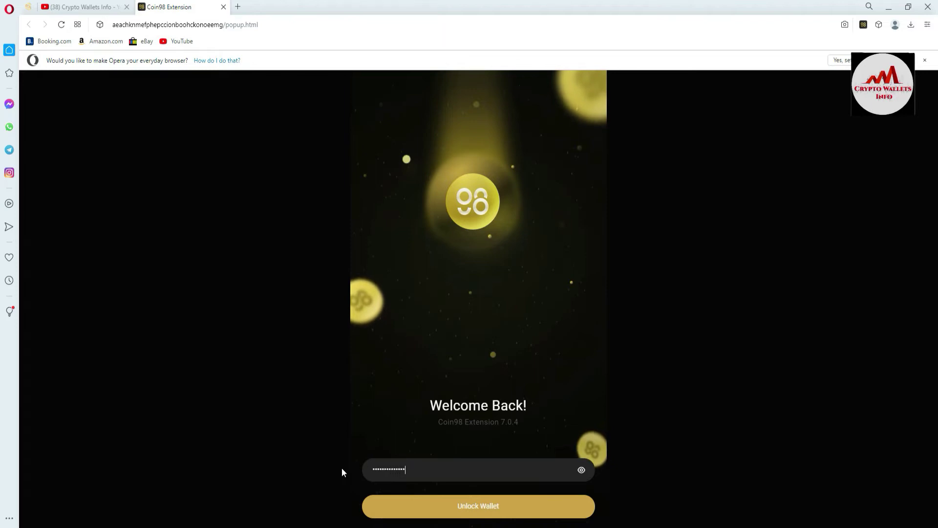
{"action": "left_click", "coordinate": [470, 512]}
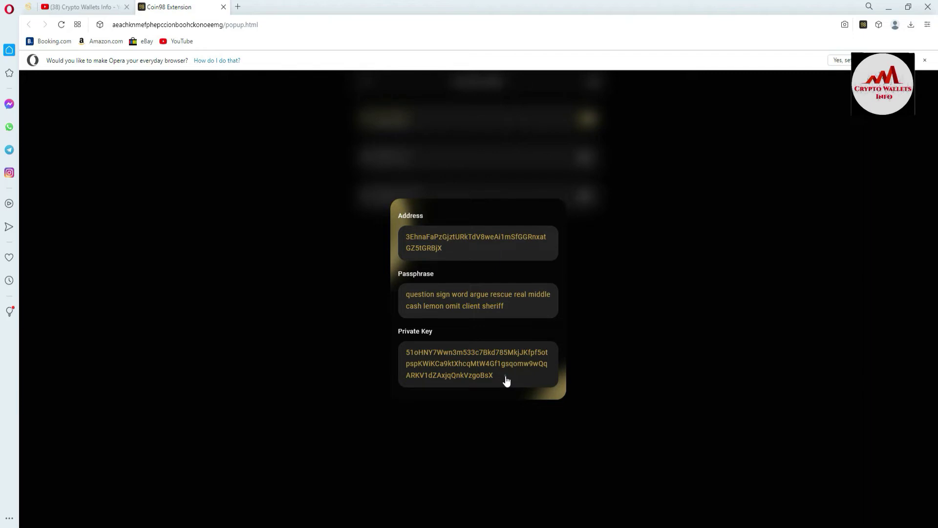
Step: Request Solana's key info again from 'my wallet' and unlock with the wallet password
{"action": "left_click", "coordinate": [416, 361]}
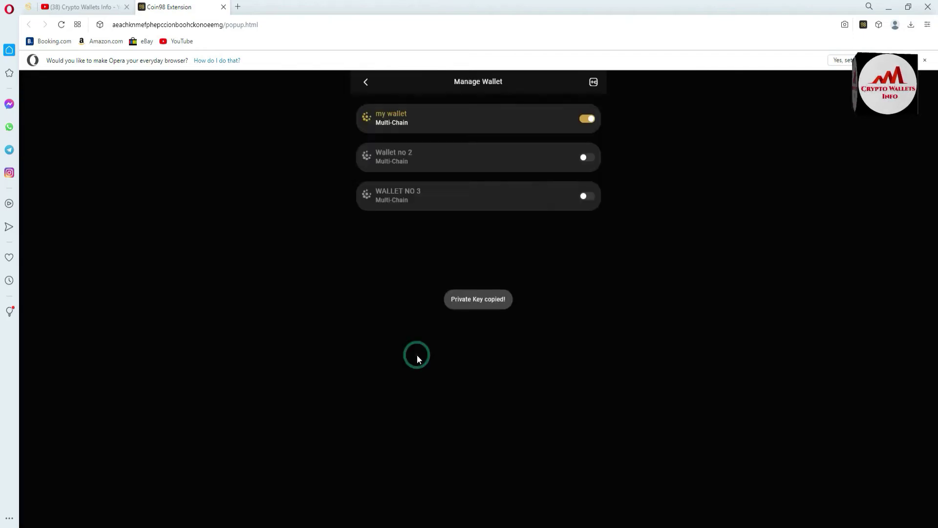
{"action": "left_click", "coordinate": [471, 131]}
{"action": "left_click", "coordinate": [441, 147]}
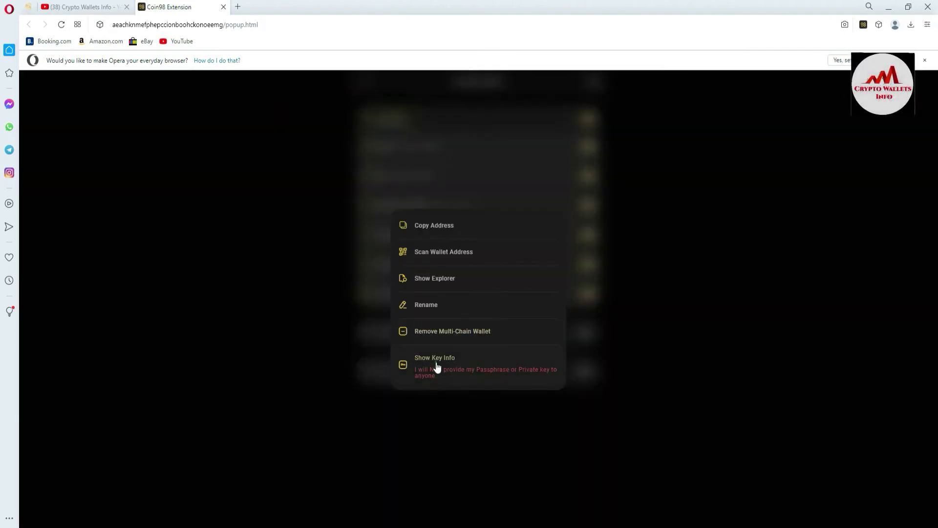
{"action": "left_click", "coordinate": [438, 366]}
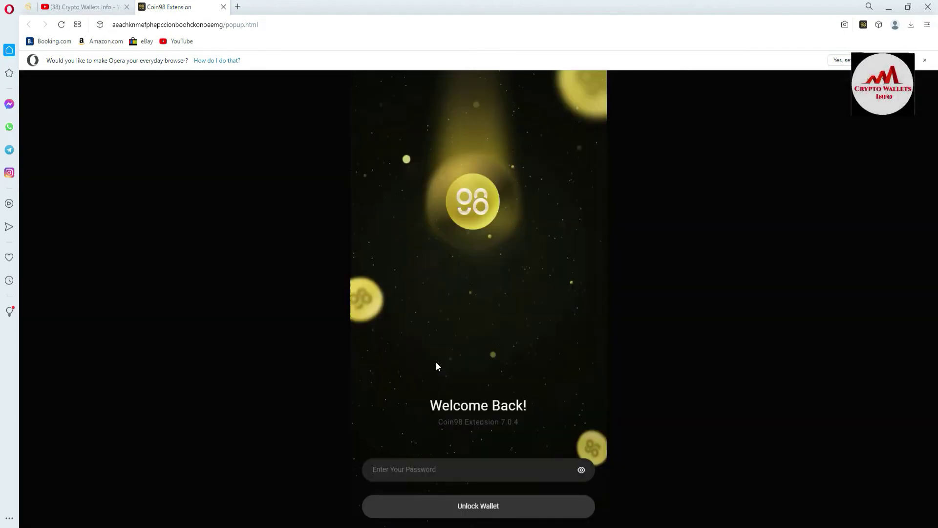
{"action": "type", "text": "****"}
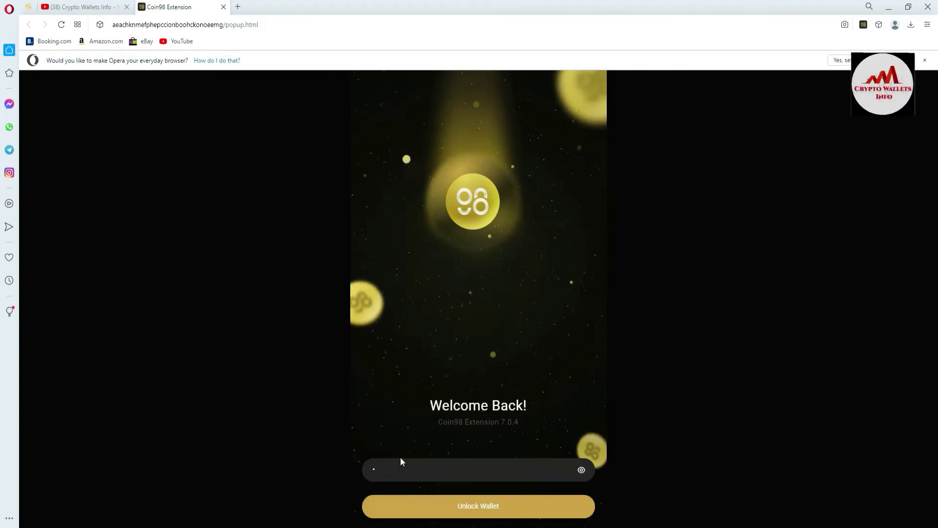
{"action": "type", "text": "****"}
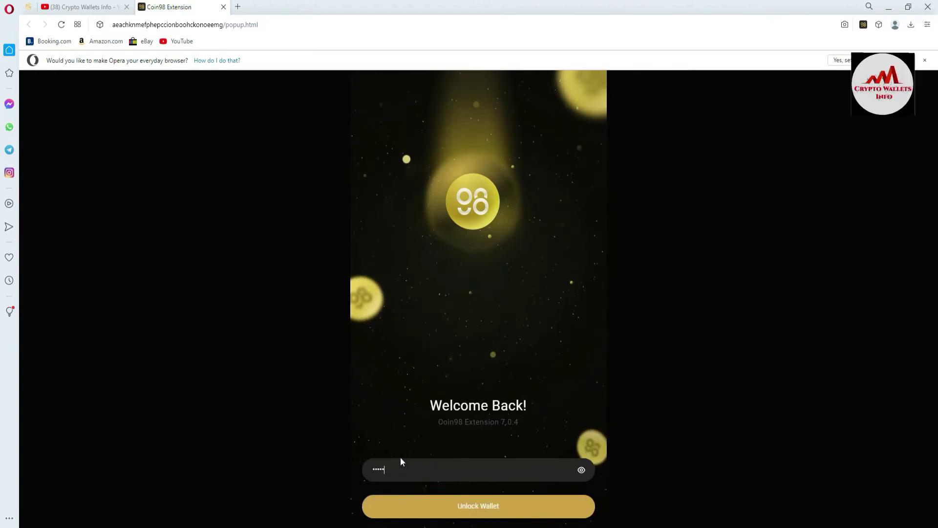
{"action": "type", "text": "********"}
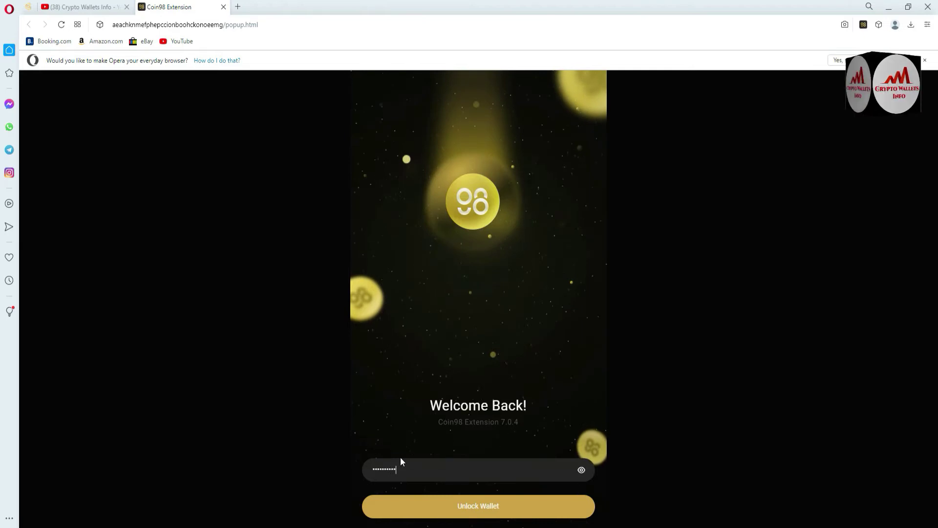
{"action": "left_click", "coordinate": [470, 507]}
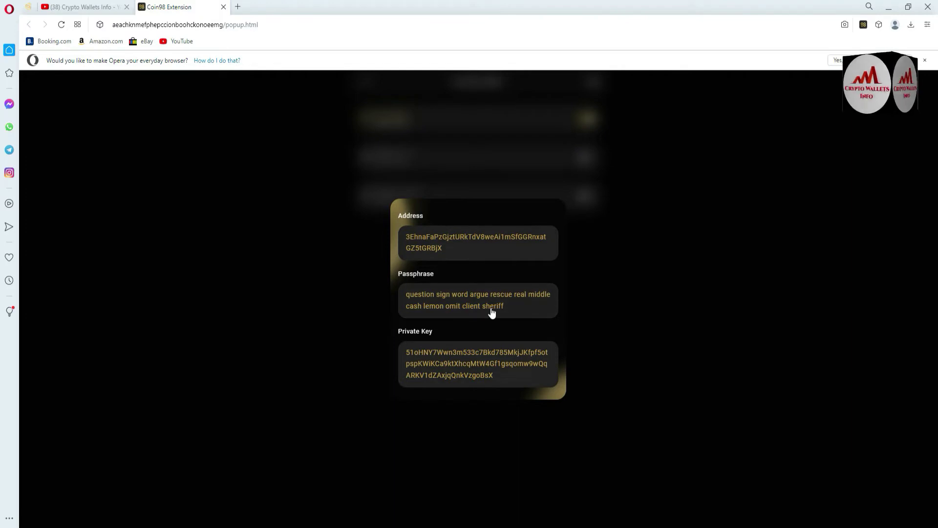
Step: Try right-clicking the Solana private key box, then dismiss the image menu
{"action": "right_click", "coordinate": [482, 363]}
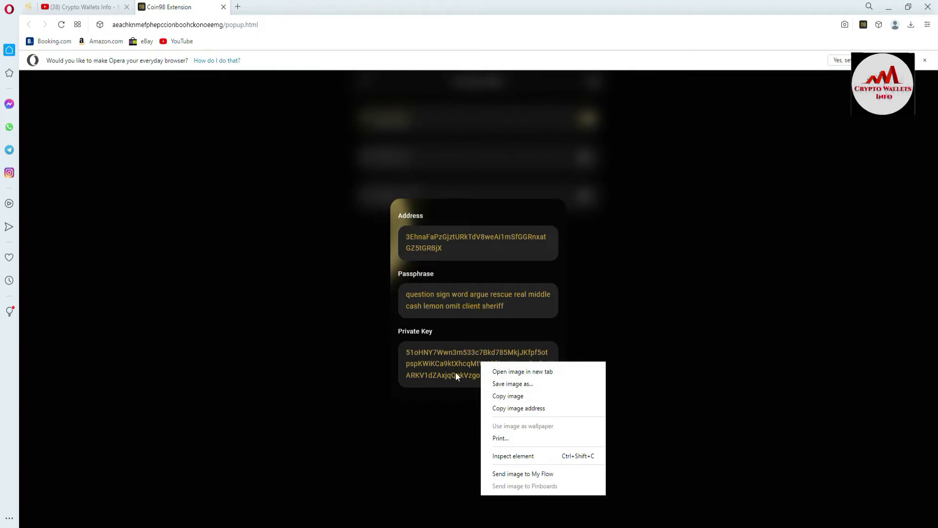
{"action": "left_click", "coordinate": [462, 331]}
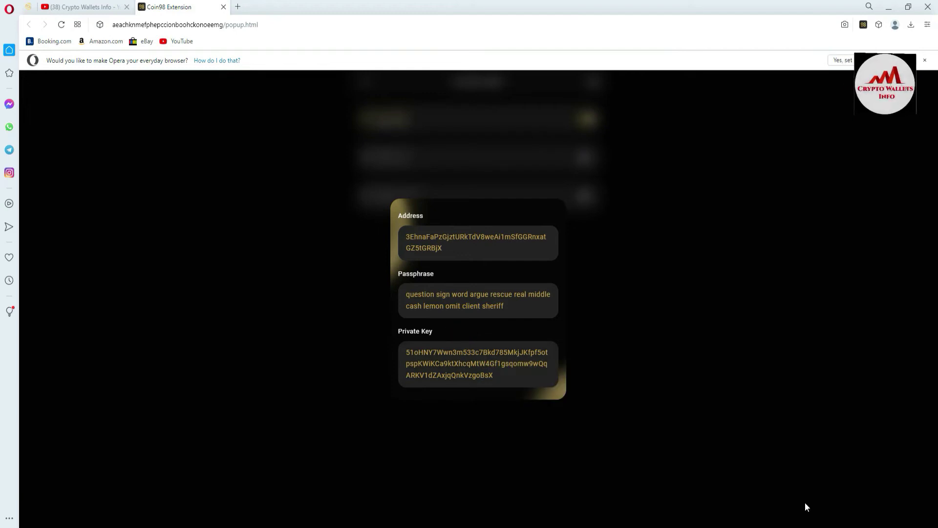
Step: Screenshot the Solana key info card and copy its private key
{"action": "left_click", "coordinate": [845, 527]}
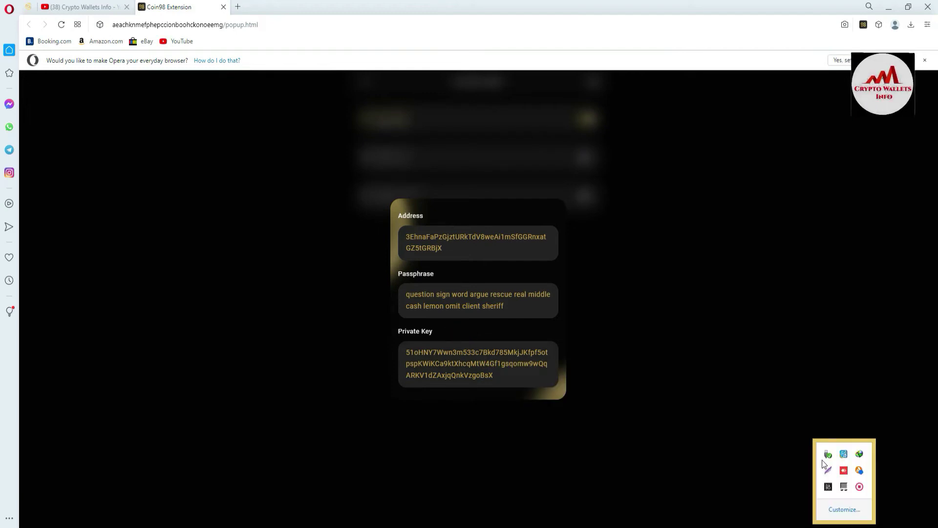
{"action": "left_click", "coordinate": [828, 471]}
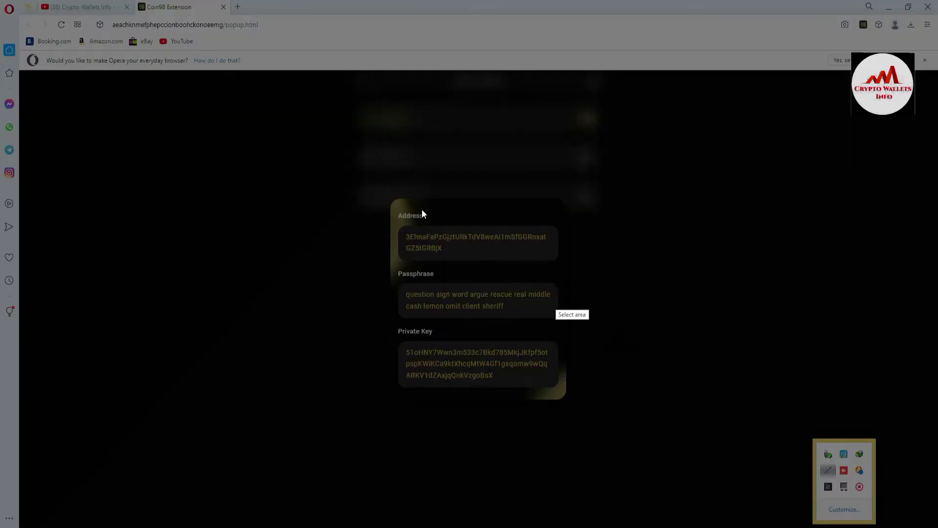
{"action": "left_click_drag", "start_coordinate": [341, 150], "coordinate": [609, 426]}
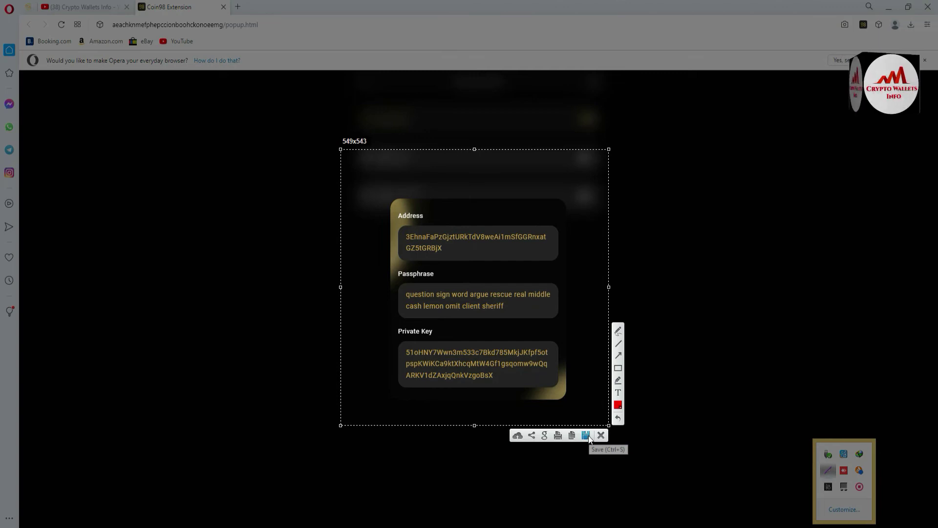
{"action": "left_click", "coordinate": [601, 435]}
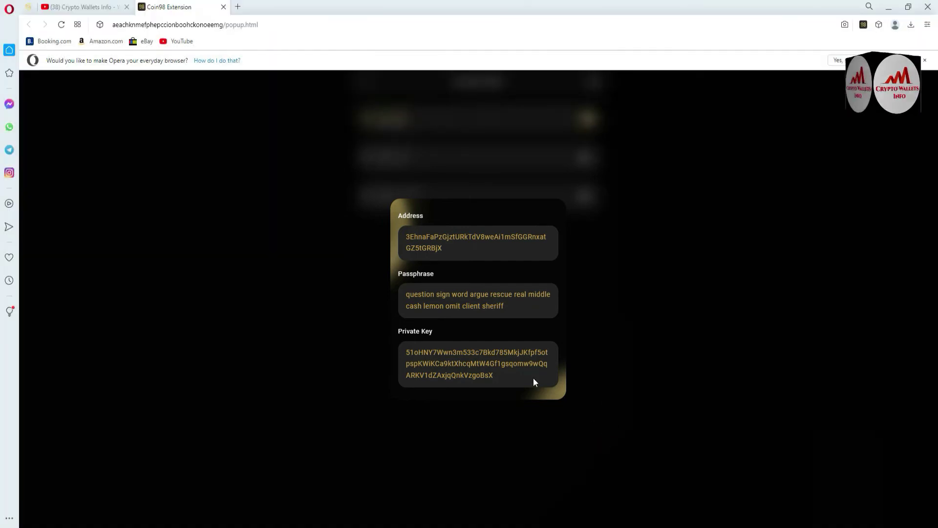
{"action": "left_click", "coordinate": [497, 379]}
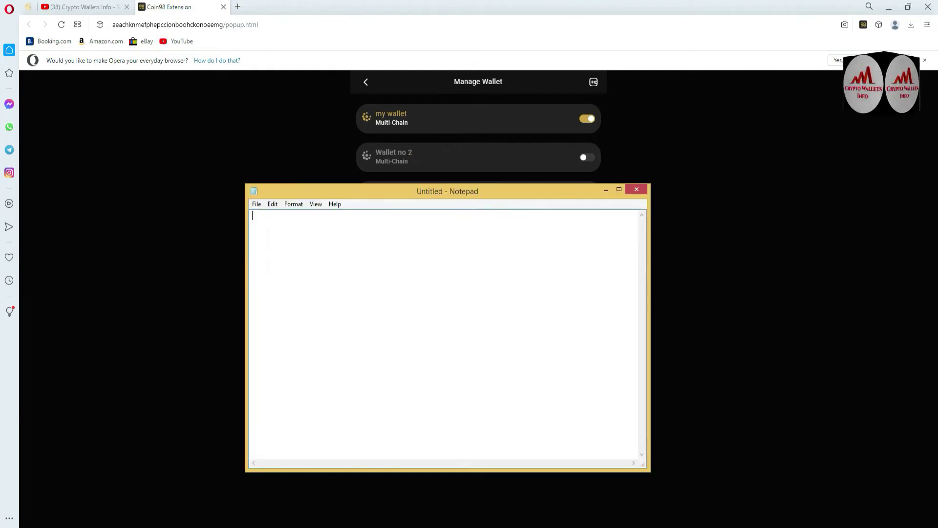
Step: Write the 'Sol Wallet Private Key' heading, paste the key below, and add an '=' separator line
{"action": "type", "text": "S"}
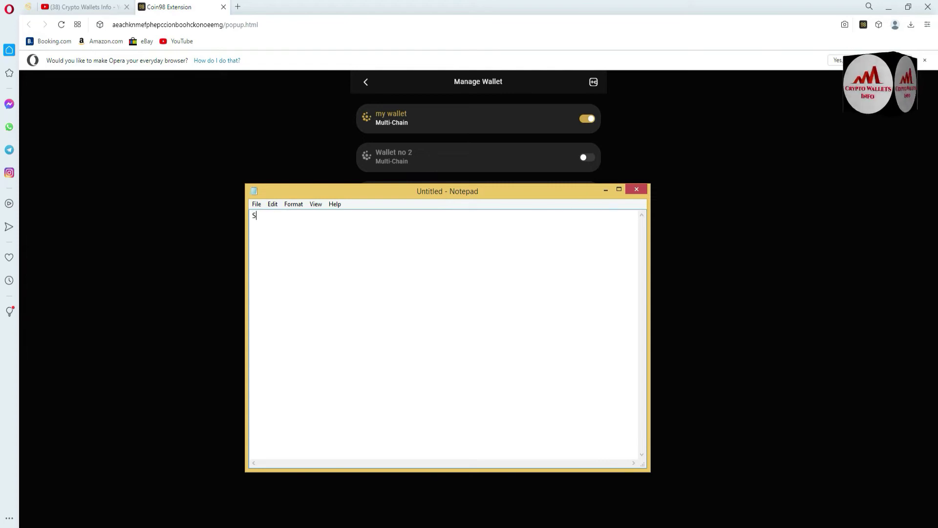
{"action": "type", "text": "ol Wallet 0"}
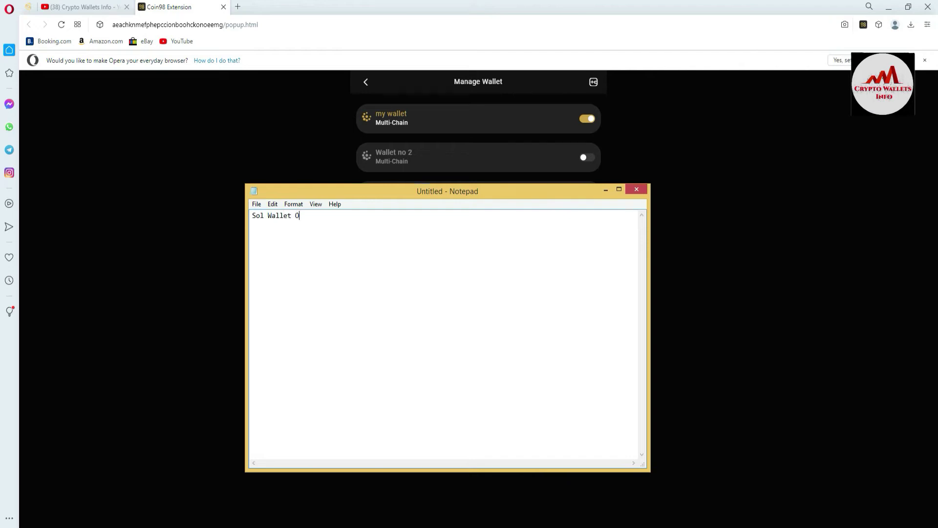
{"action": "key", "text": "BackSpace"}
{"action": "type", "text": "P"}
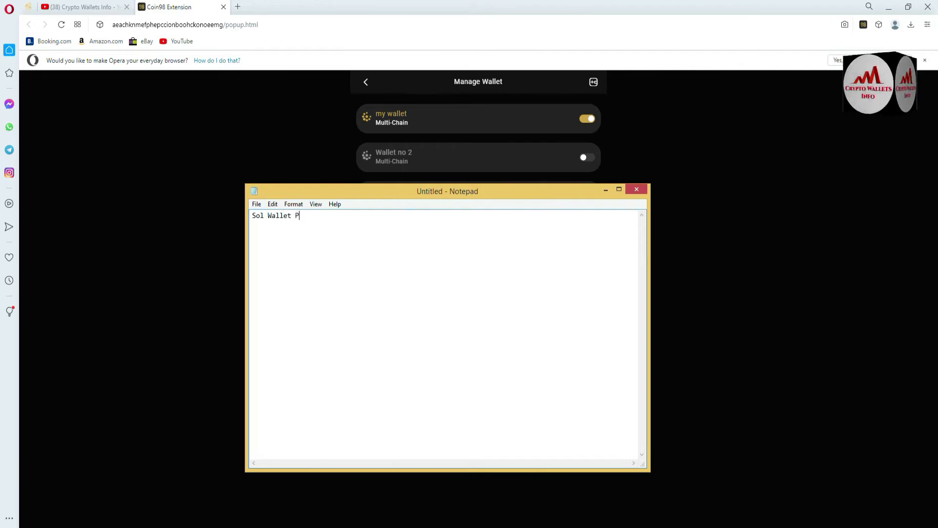
{"action": "type", "text": "rivate Key"}
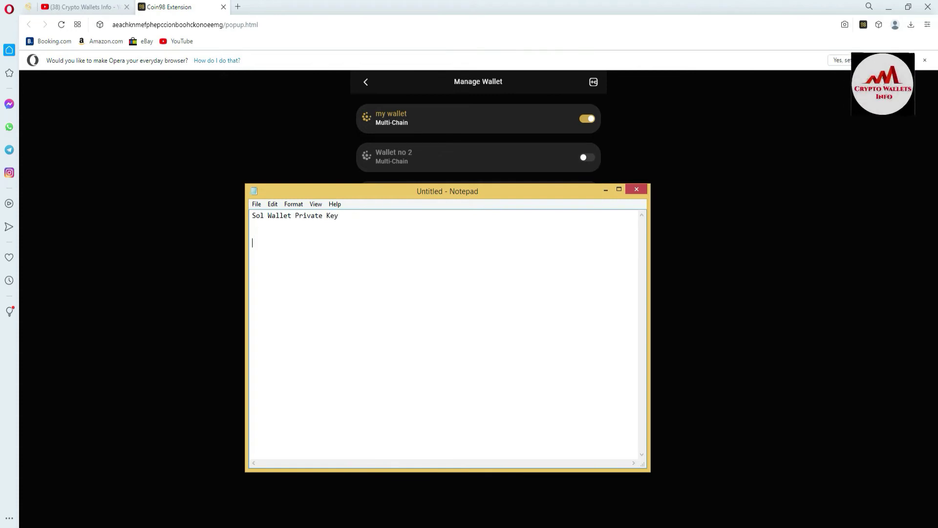
{"action": "key", "text": "ctrl+v"}
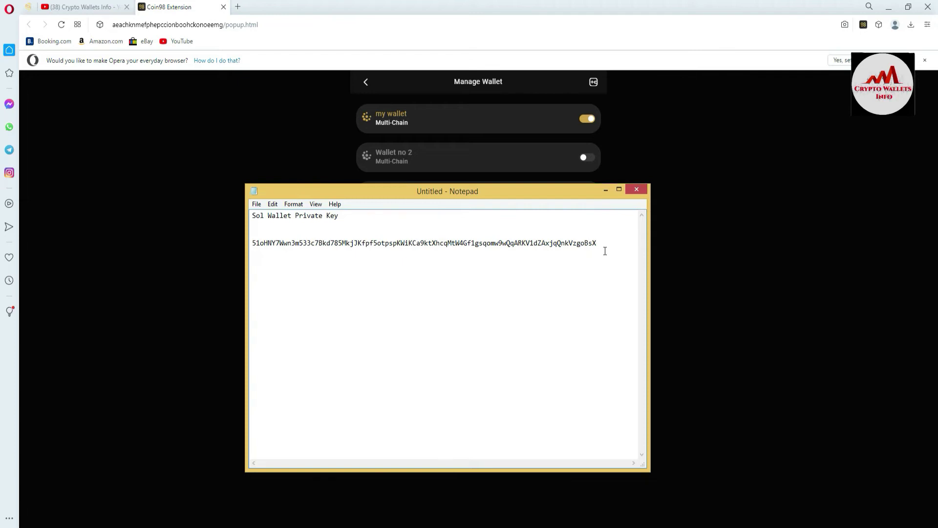
{"action": "type", "text": "==="}
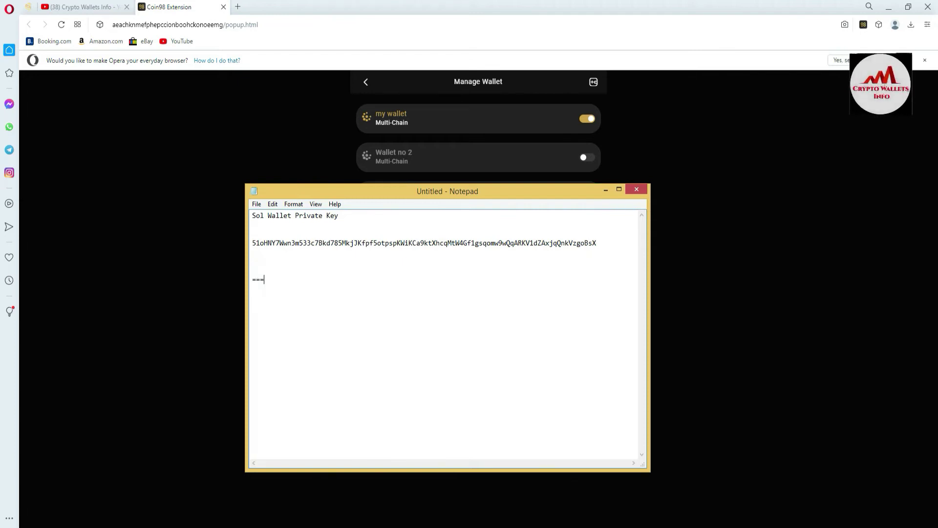
{"action": "type", "text": "================================="}
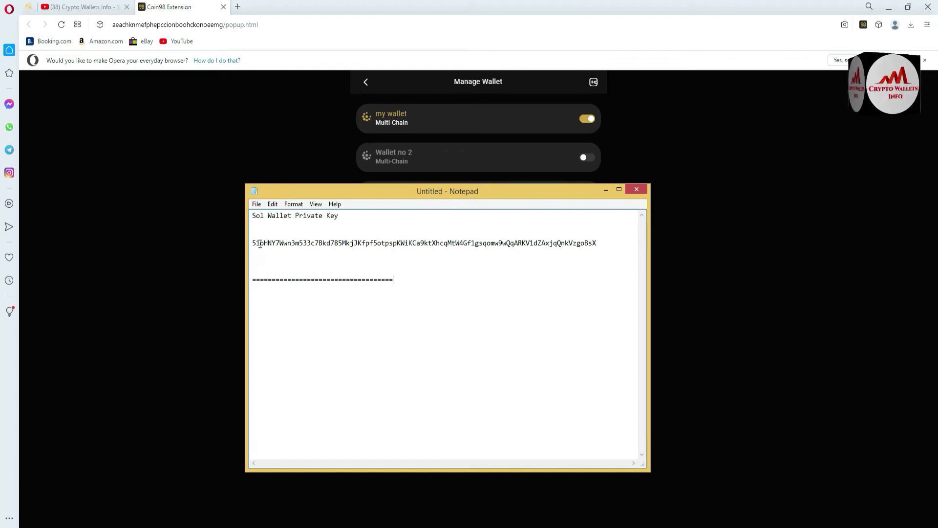
{"action": "left_click_drag", "start_coordinate": [254, 243], "coordinate": [262, 243]}
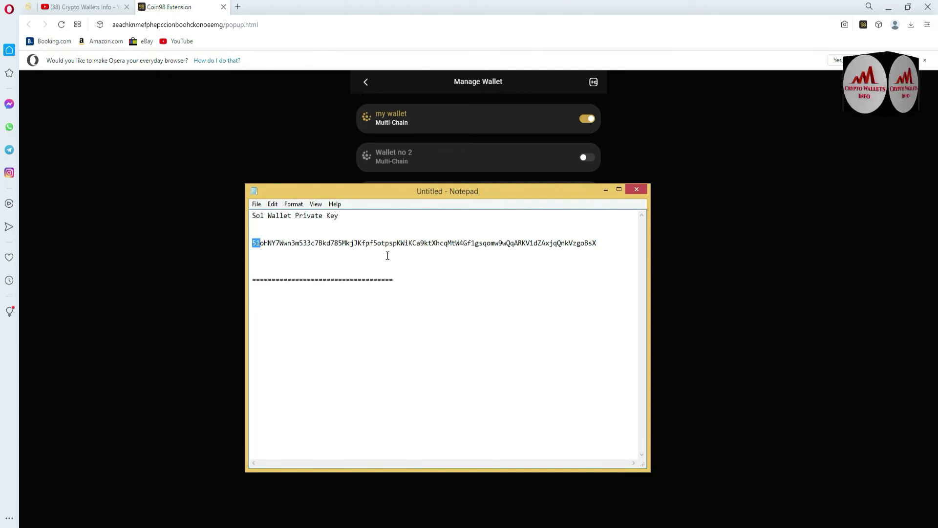
Step: Back in the wallet, expand 'my wallet' and request key info for the Near chain
{"action": "left_click", "coordinate": [620, 161]}
{"action": "left_click", "coordinate": [422, 123]}
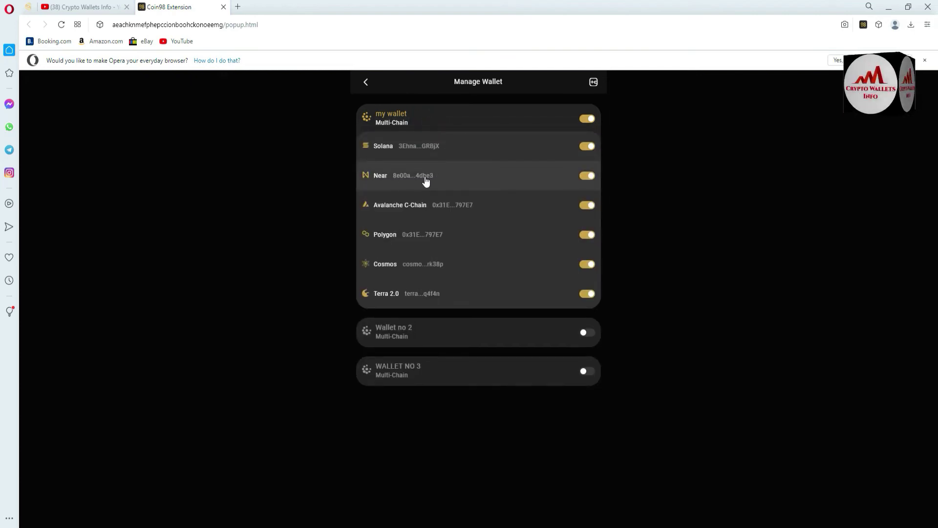
{"action": "left_click", "coordinate": [426, 180]}
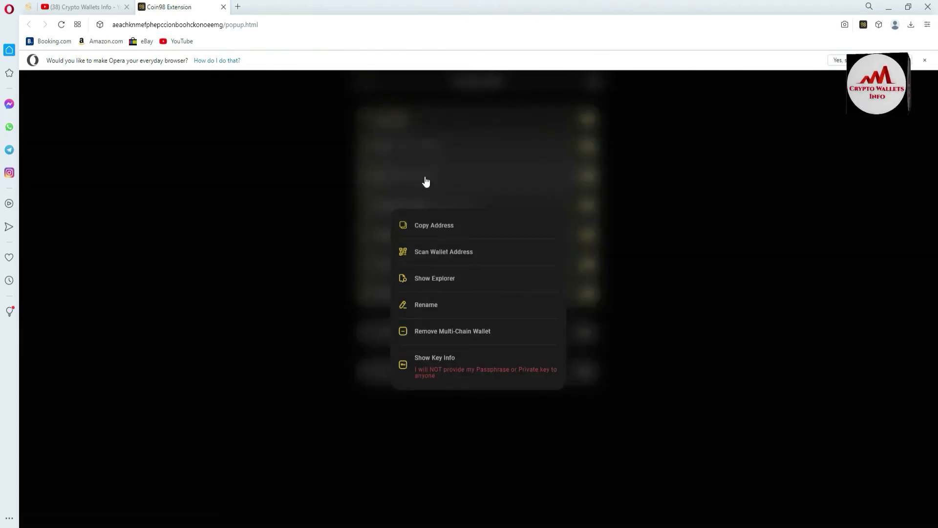
{"action": "left_click", "coordinate": [470, 374]}
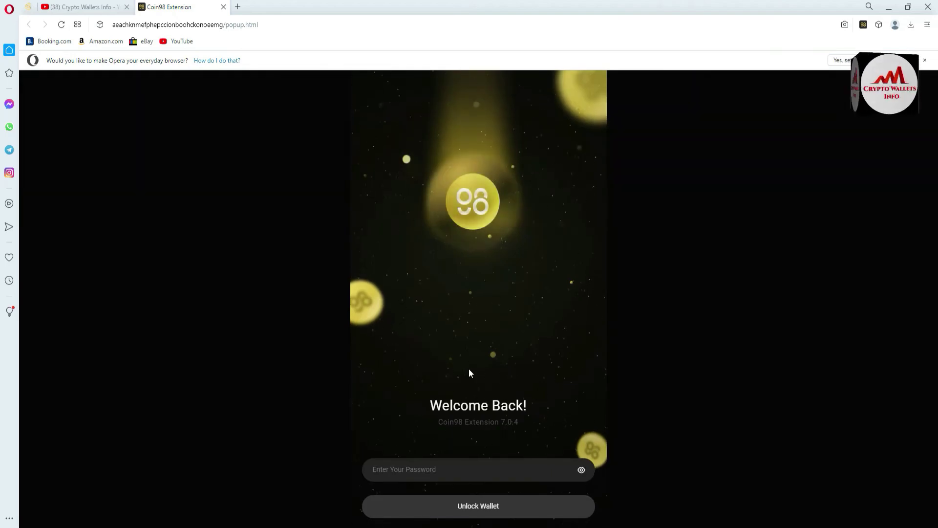
Step: Unlock with the wallet password and copy the revealed private key
{"action": "type", "text": "****"}
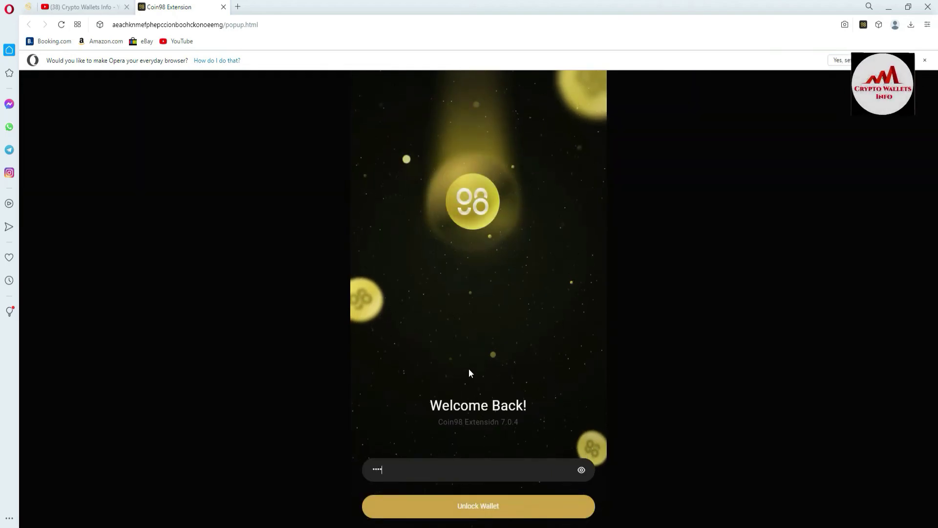
{"action": "type", "text": "***"}
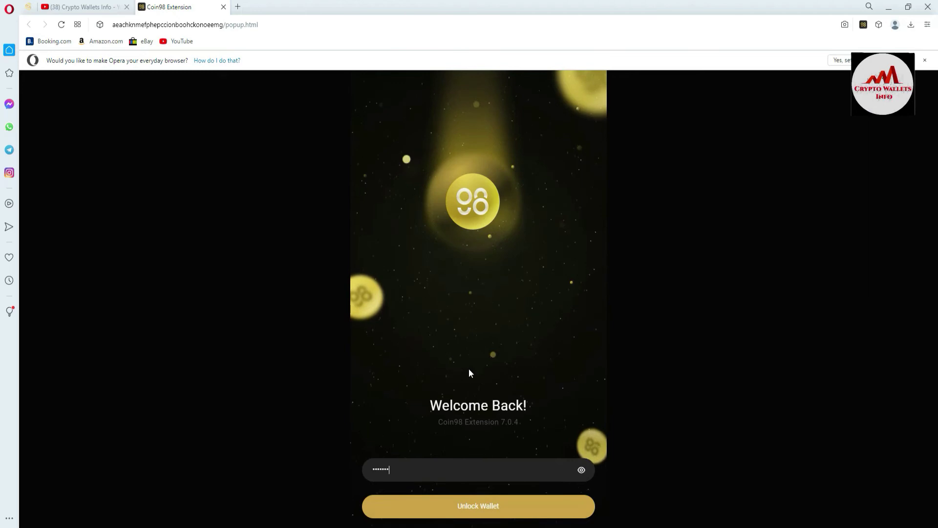
{"action": "type", "text": "********"}
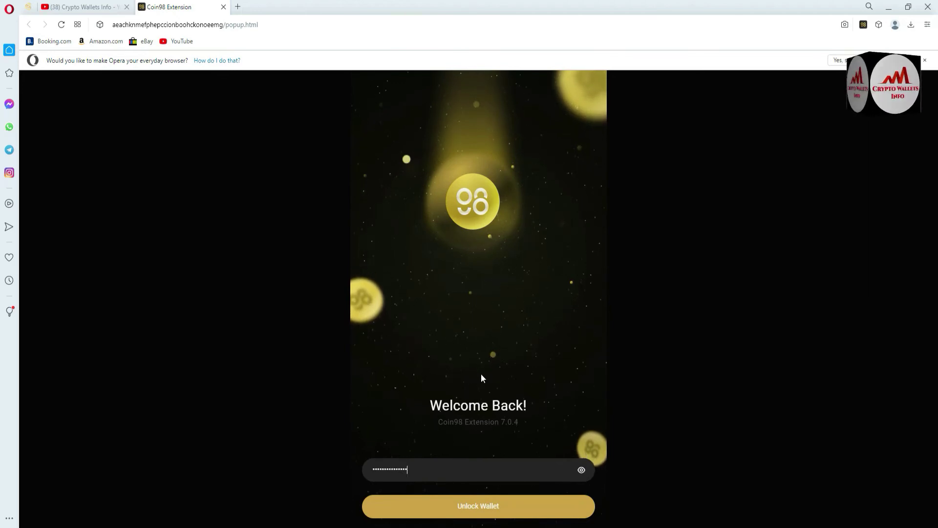
{"action": "left_click", "coordinate": [473, 508]}
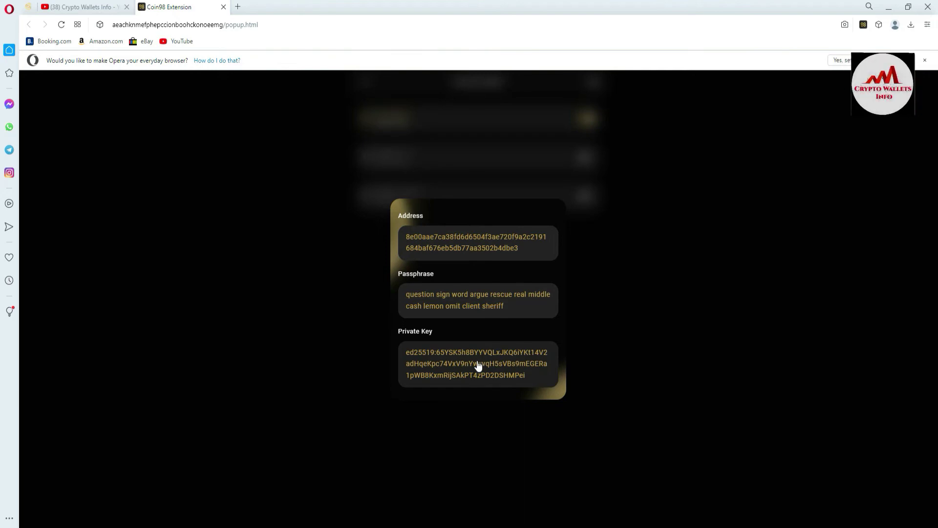
{"action": "left_click", "coordinate": [463, 362]}
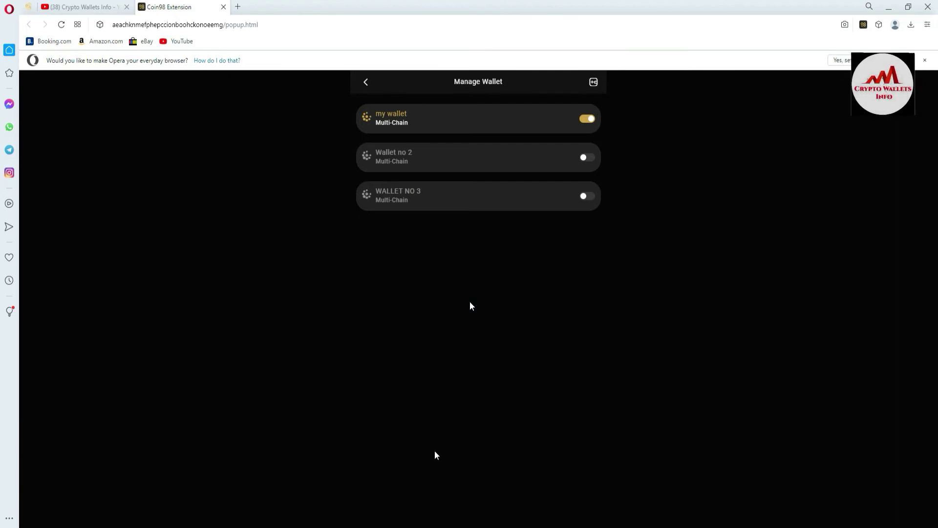
Step: Add an 'Ava Wallet Private Key' heading in Notepad below the Sol section's divider
{"action": "key", "text": "alt+Tab"}
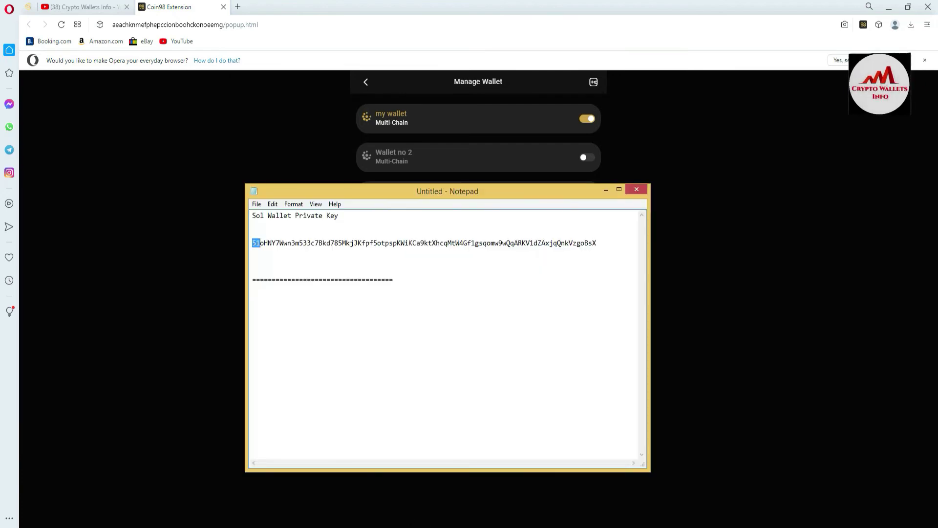
{"action": "left_click", "coordinate": [429, 294]}
{"action": "key", "text": "Return"}
{"action": "key", "text": "Return"}
{"action": "key", "text": "Return"}
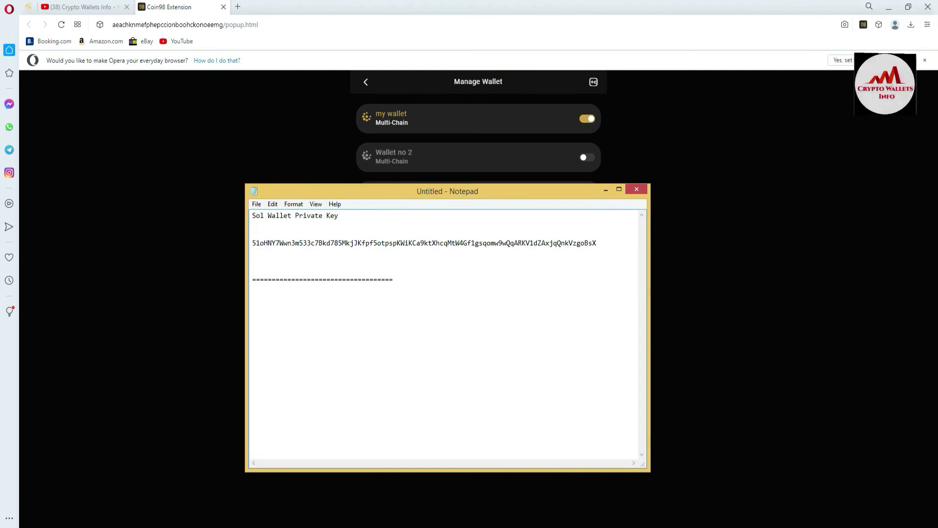
{"action": "type", "text": "Av"}
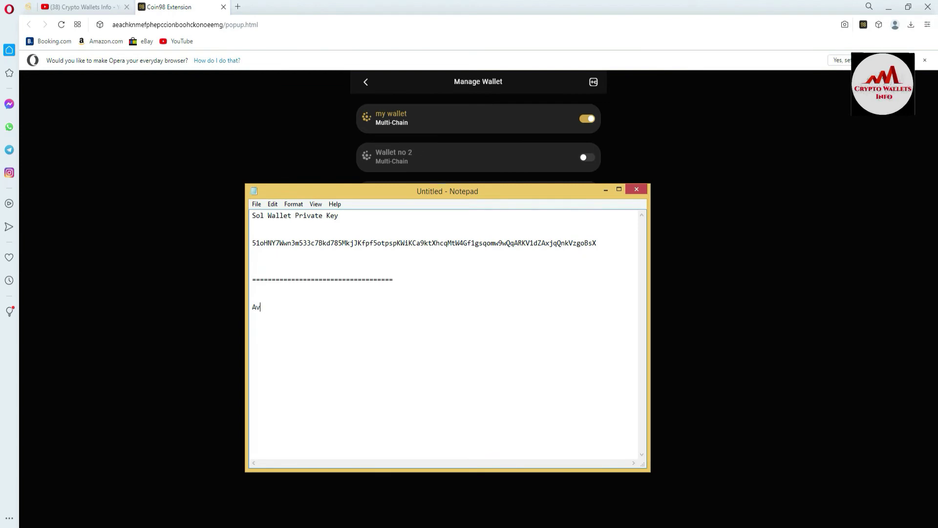
{"action": "type", "text": "a  Wllet"}
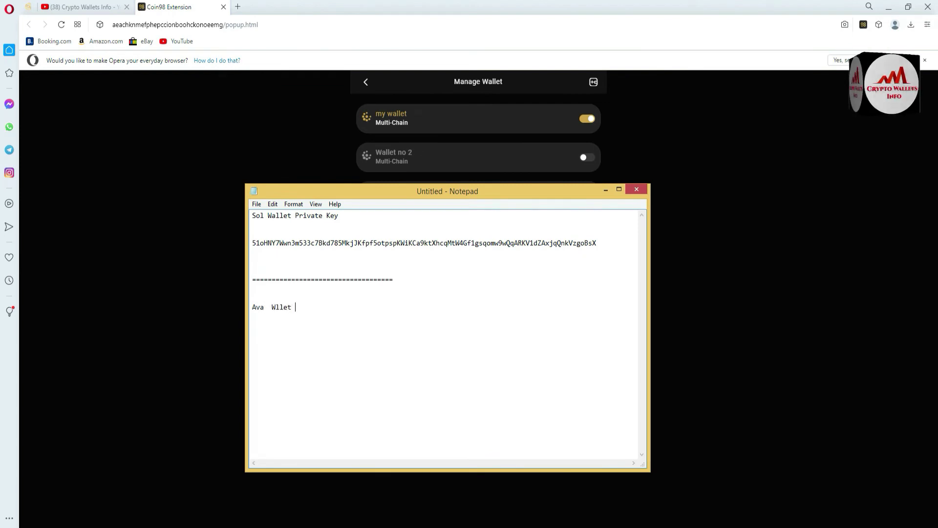
{"action": "key", "text": "BackSpace"}
{"action": "key", "text": "BackSpace"}
{"action": "key", "text": "BackSpace"}
{"action": "key", "text": "BackSpace"}
{"action": "type", "text": "allet Password"}
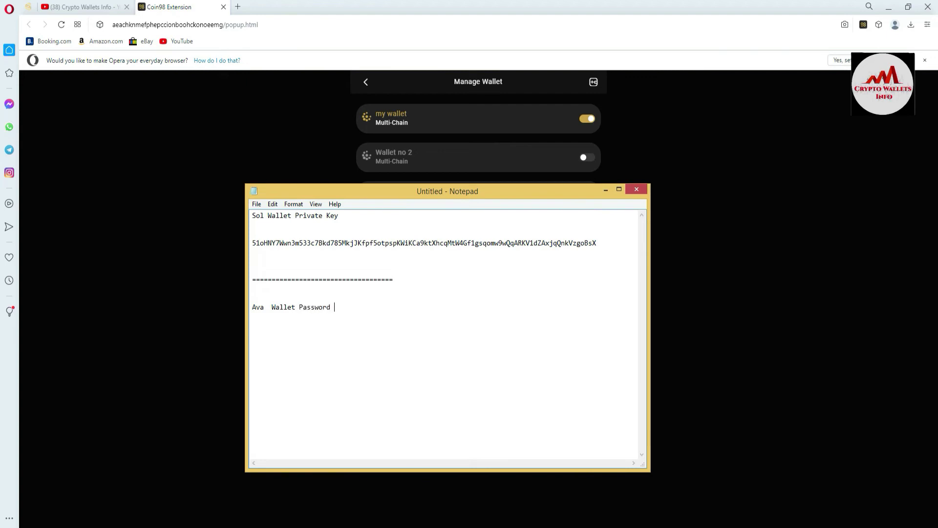
{"action": "key", "text": "BackSpace"}
{"action": "key", "text": "BackSpace"}
{"action": "key", "text": "BackSpace"}
{"action": "key", "text": "BackSpace"}
{"action": "key", "text": "BackSpace"}
{"action": "key", "text": "BackSpace"}
{"action": "key", "text": "BackSpace"}
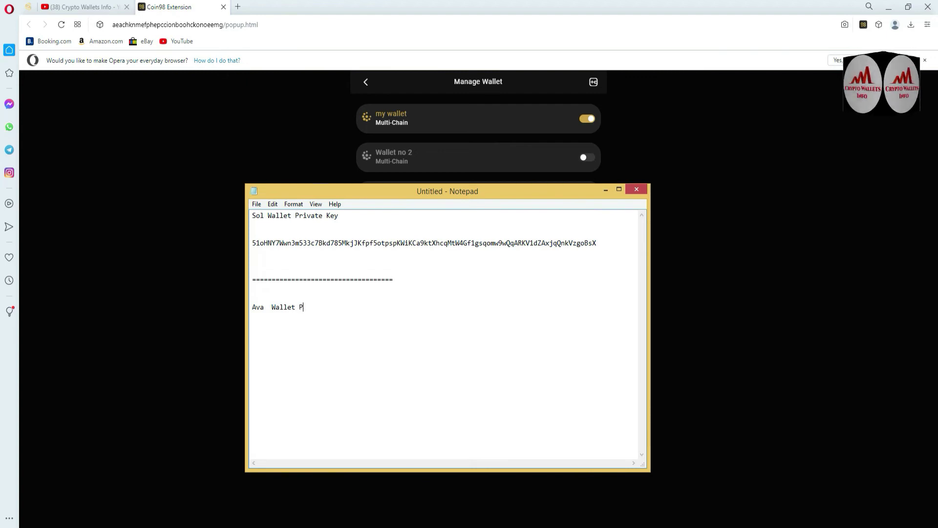
{"action": "type", "text": "rivate"}
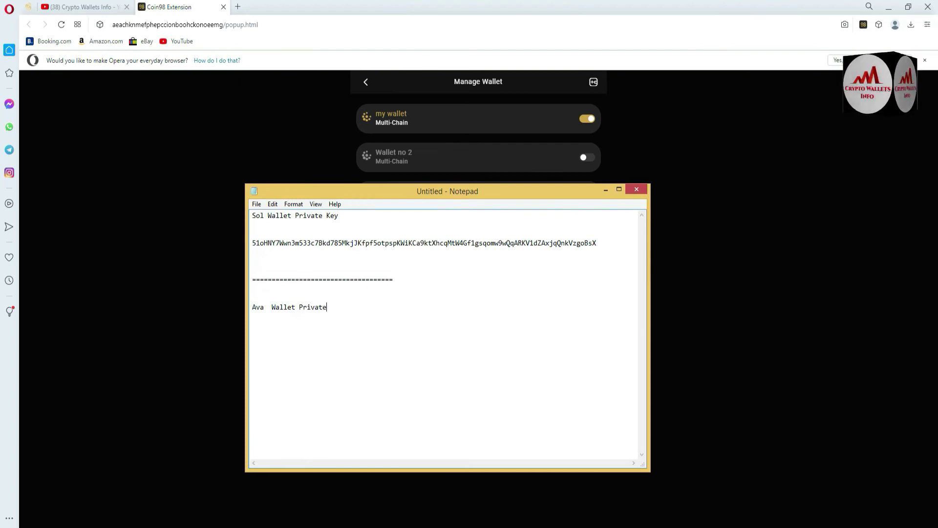
{"action": "type", "text": " Key"}
{"action": "key", "text": "Return"}
Step: Paste the Avalanche private key under the heading and end with an equals-sign divider line
{"action": "key", "text": "Return"}
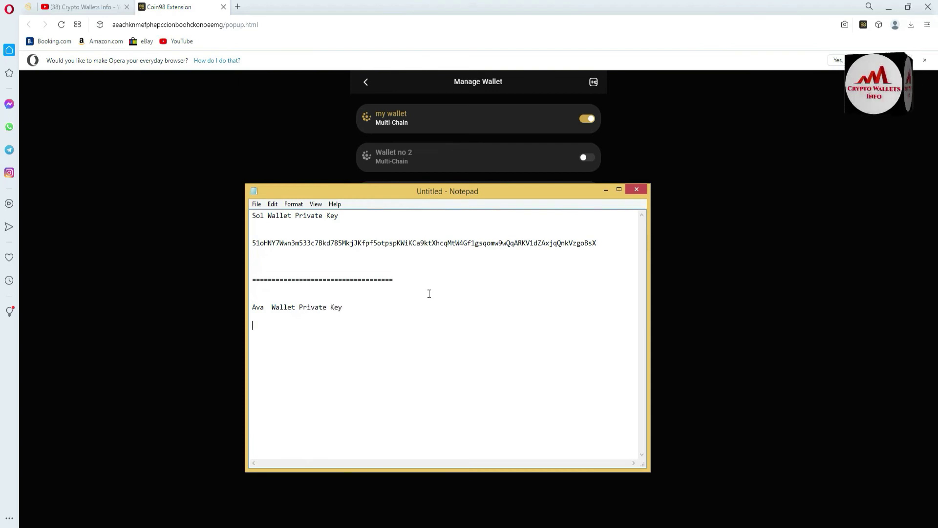
{"action": "key", "text": "ctrl+v"}
{"action": "key", "text": "Return"}
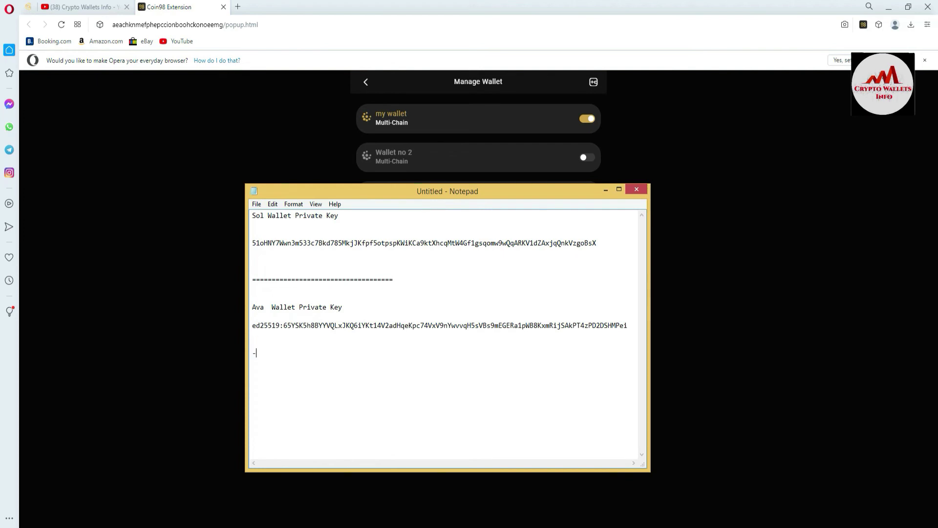
{"action": "key", "text": "BackSpace"}
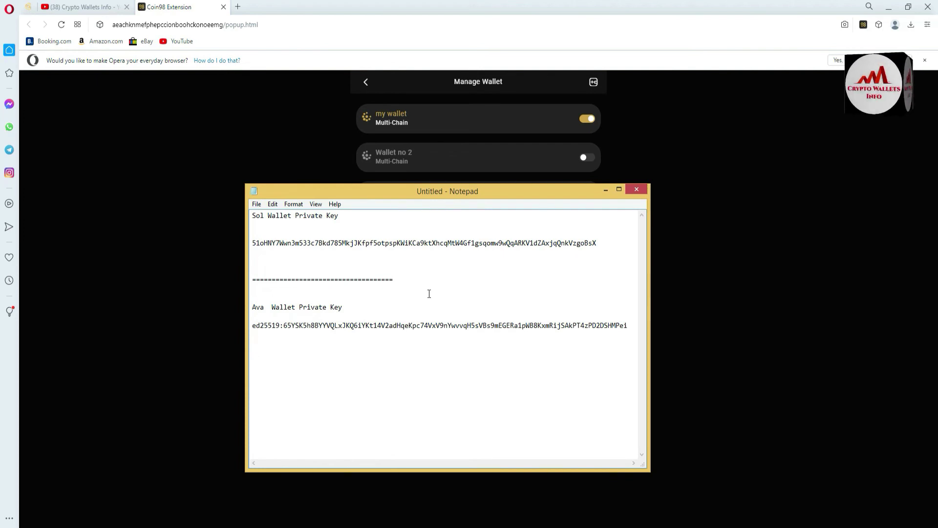
{"action": "type", "text": "=================================="}
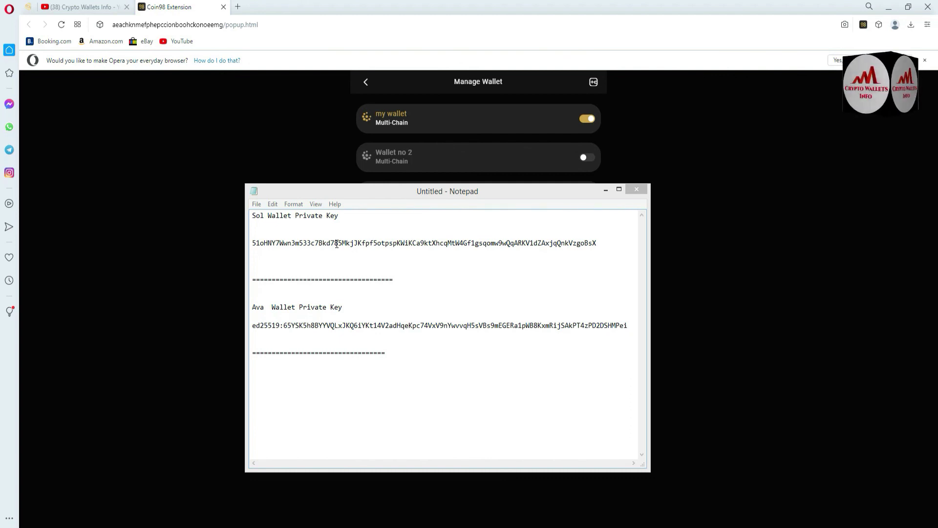
Step: Minimize the Notepad document so Coin98's Manage Wallet list shows
{"action": "left_click", "coordinate": [604, 192]}
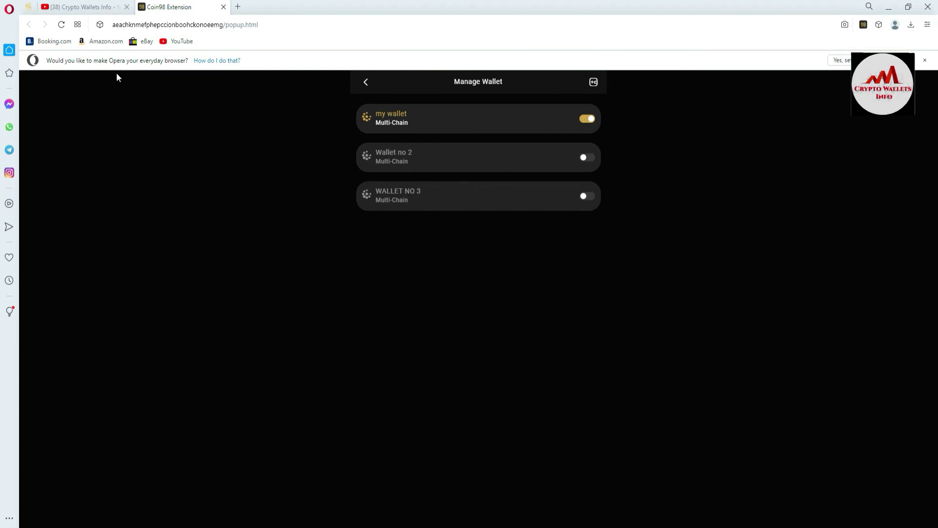
Step: Switch to the YouTube tab showing the Crypto Wallets Info channel home page
{"action": "left_click", "coordinate": [70, 9]}
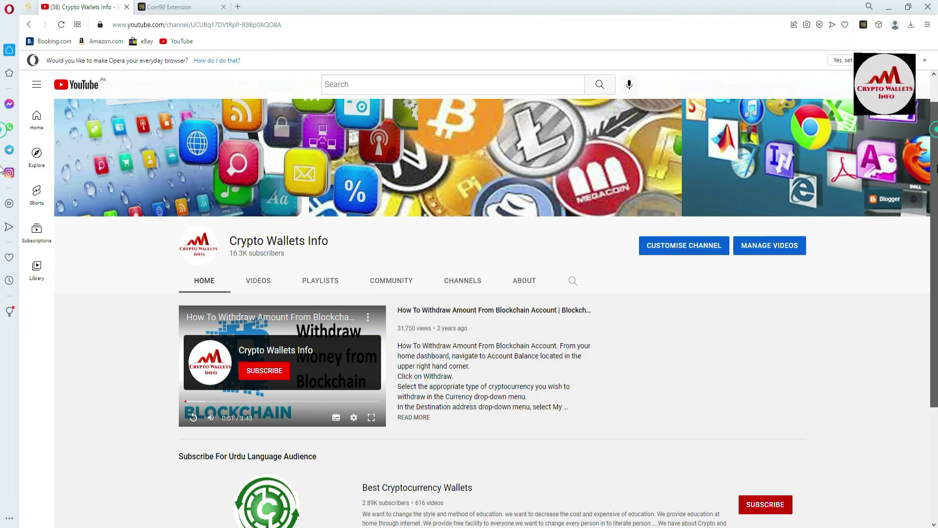
Step: Open the channel's VIDEOS tab and scroll through its Coin98 and SafePal tutorials
{"action": "scroll", "coordinate": [1, 234], "scroll_direction": "down", "scroll_amount": 3}
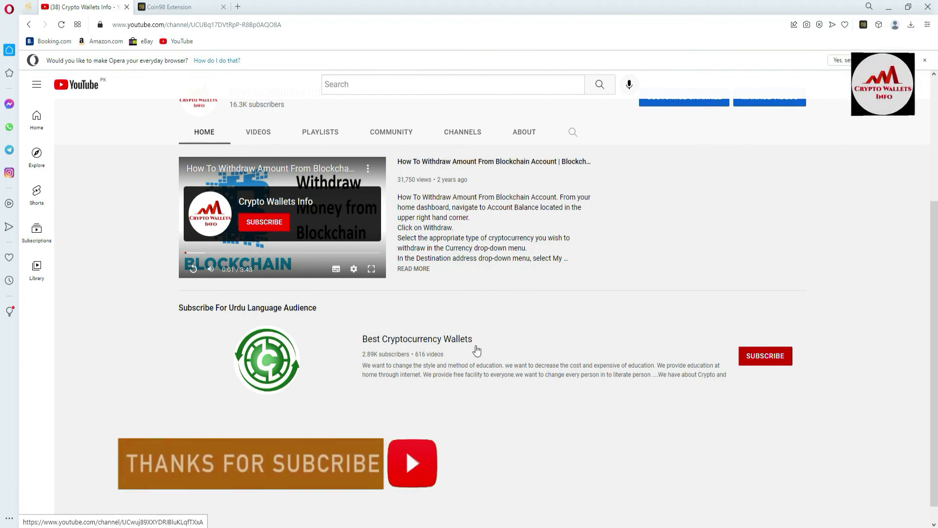
{"action": "scroll", "coordinate": [640, 255], "scroll_direction": "up", "scroll_amount": 4}
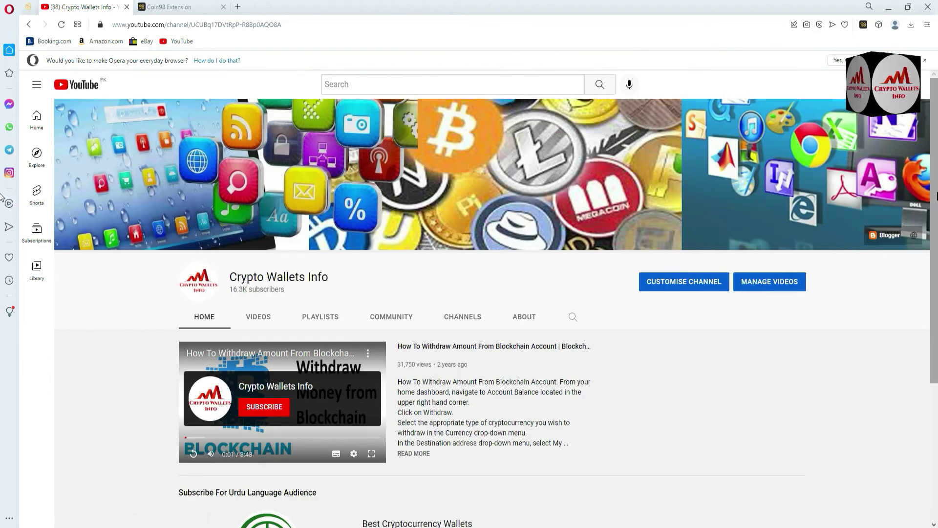
{"action": "left_click", "coordinate": [256, 318]}
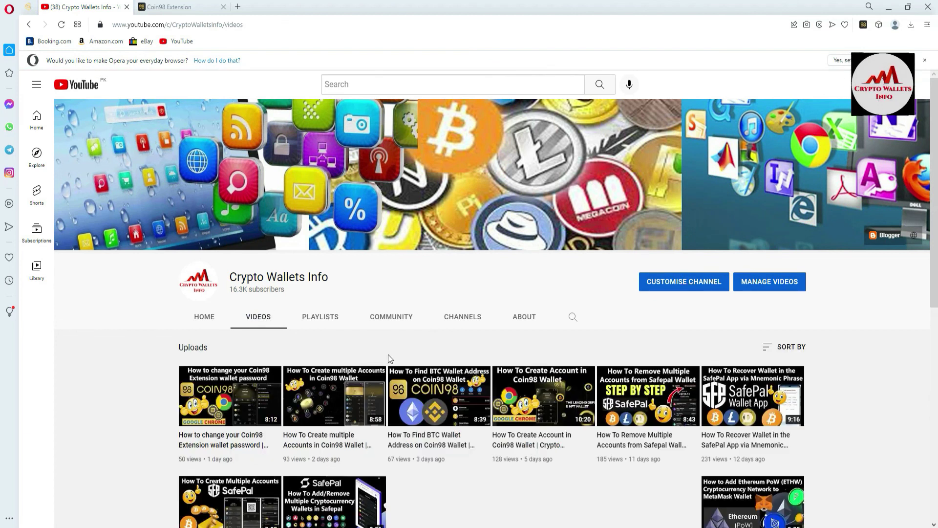
{"action": "mouse_move", "coordinate": [462, 382]}
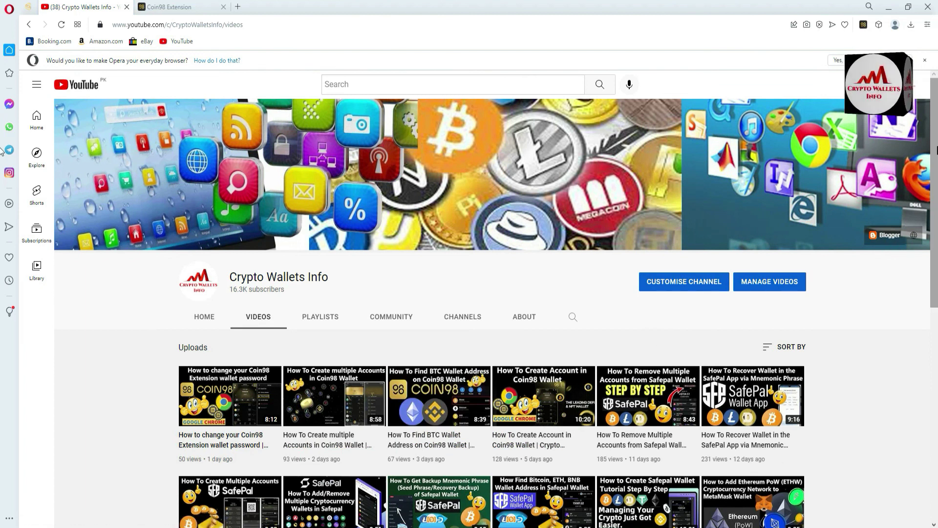
{"action": "scroll", "coordinate": [3, 161], "scroll_direction": "down", "scroll_amount": 1}
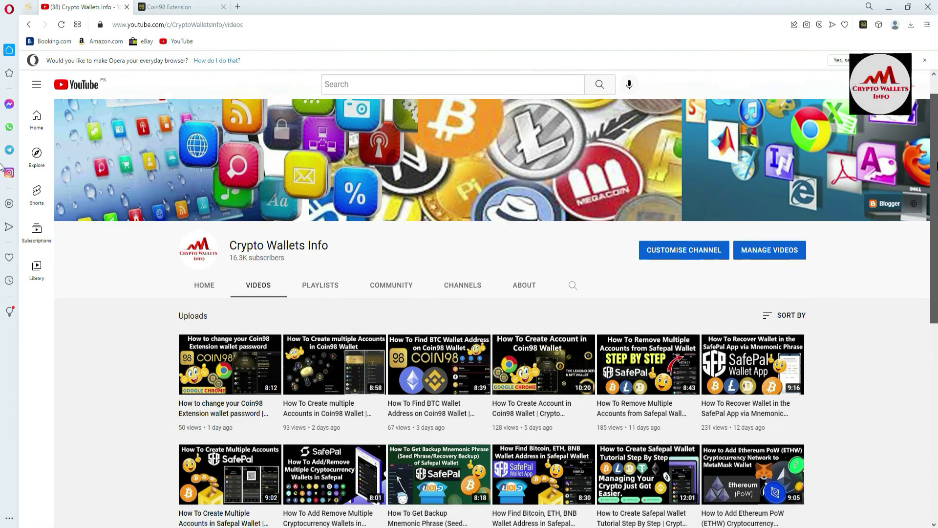
{"action": "scroll", "coordinate": [2, 168], "scroll_direction": "down", "scroll_amount": 1}
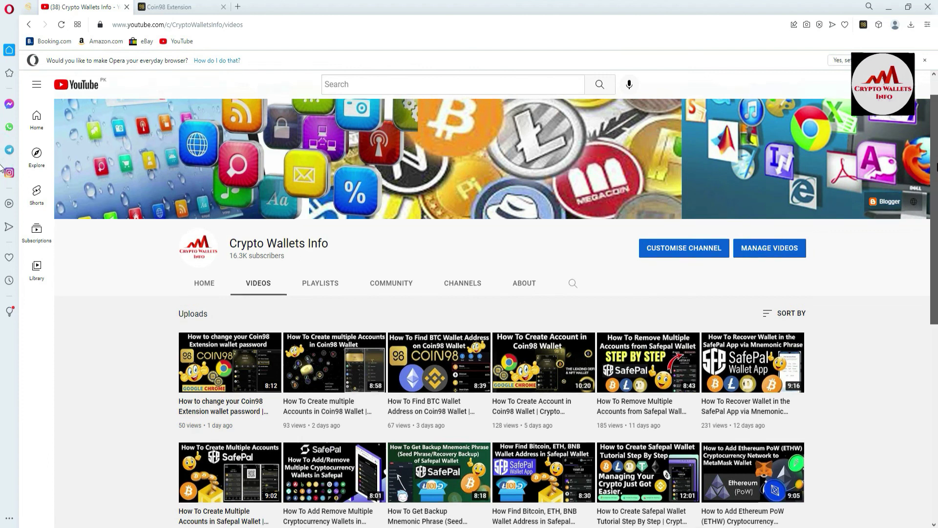